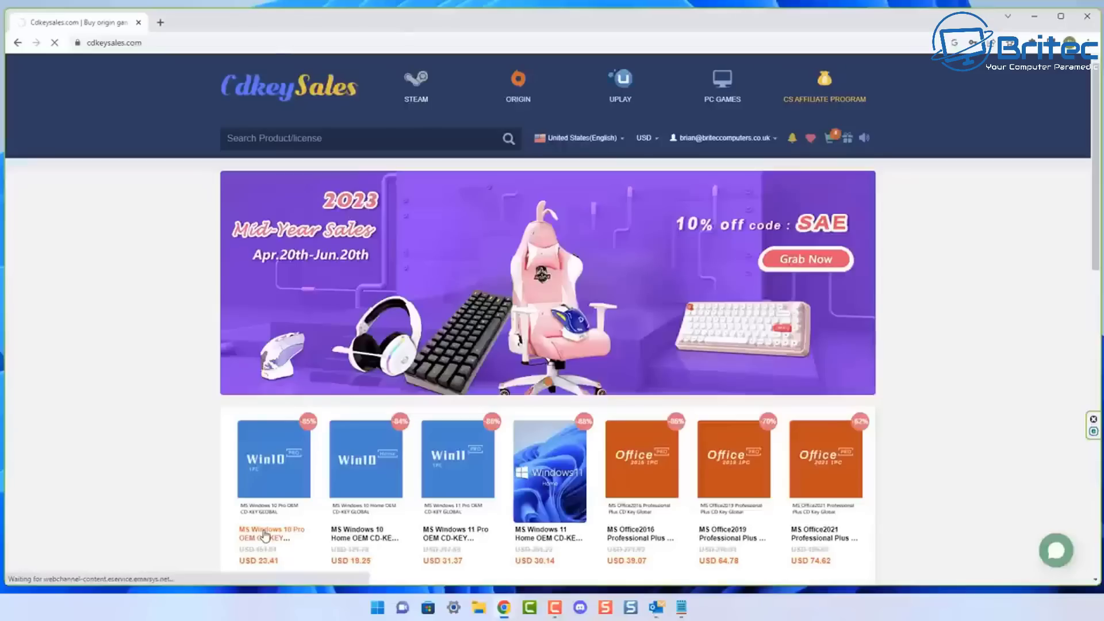
Step: Order the MS Windows 10 Pro OEM CD-KEY and apply promotion code BR09 at checkout
left_click(264, 536)
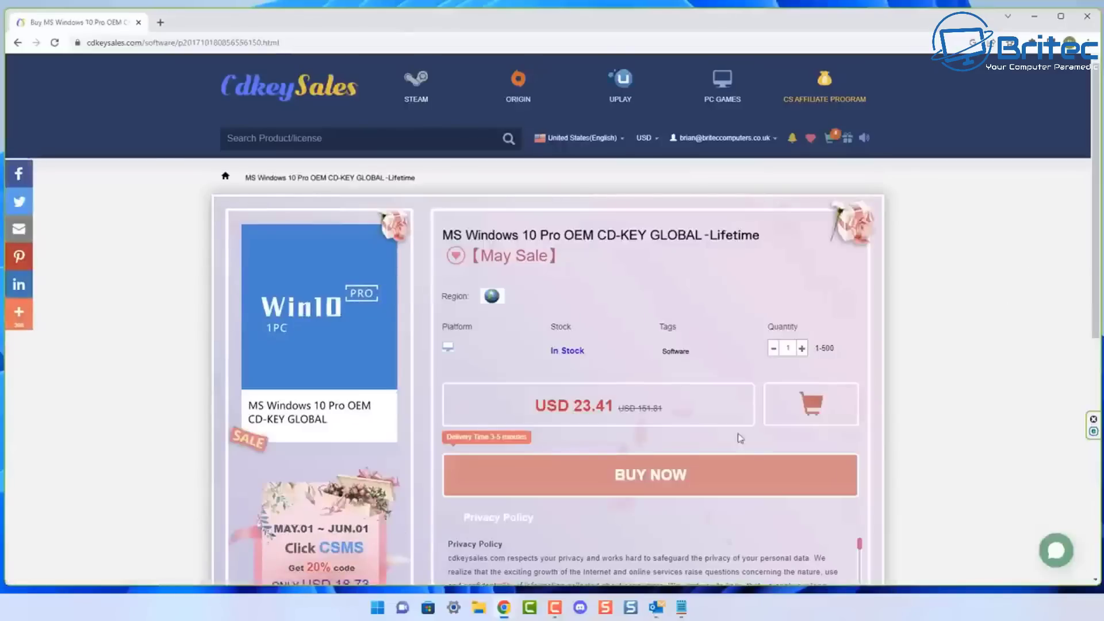
left_click(658, 484)
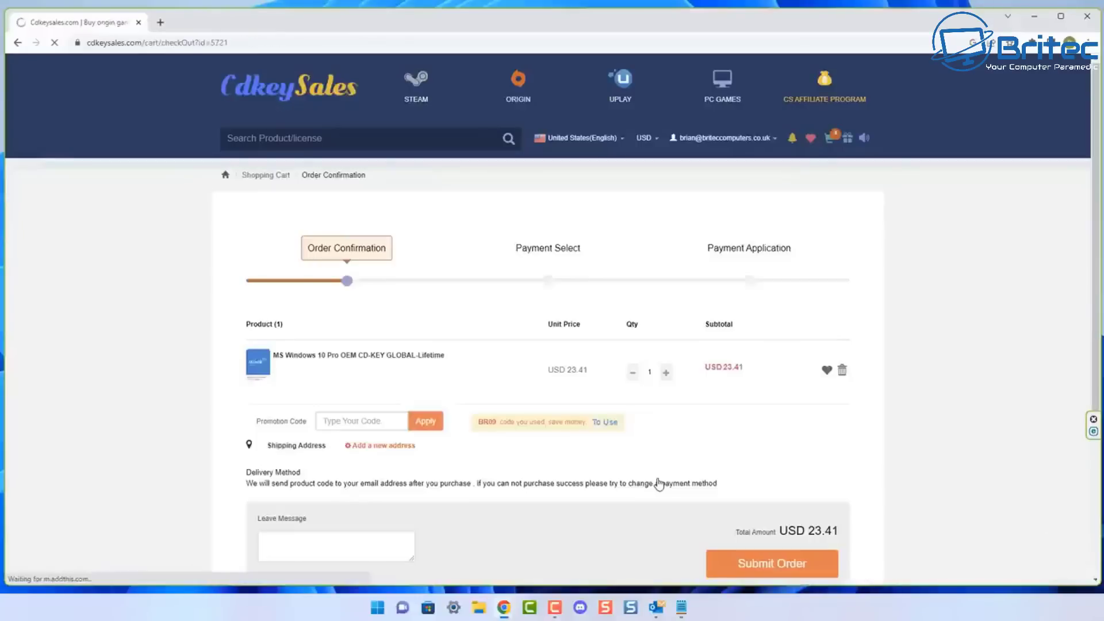
type("BR09")
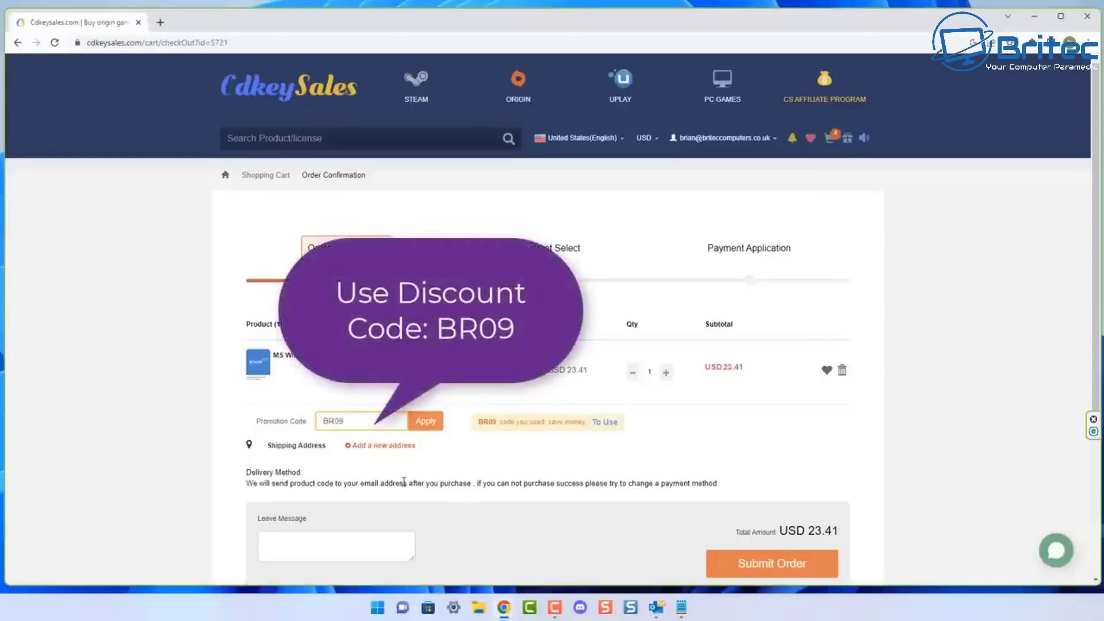
left_click(425, 421)
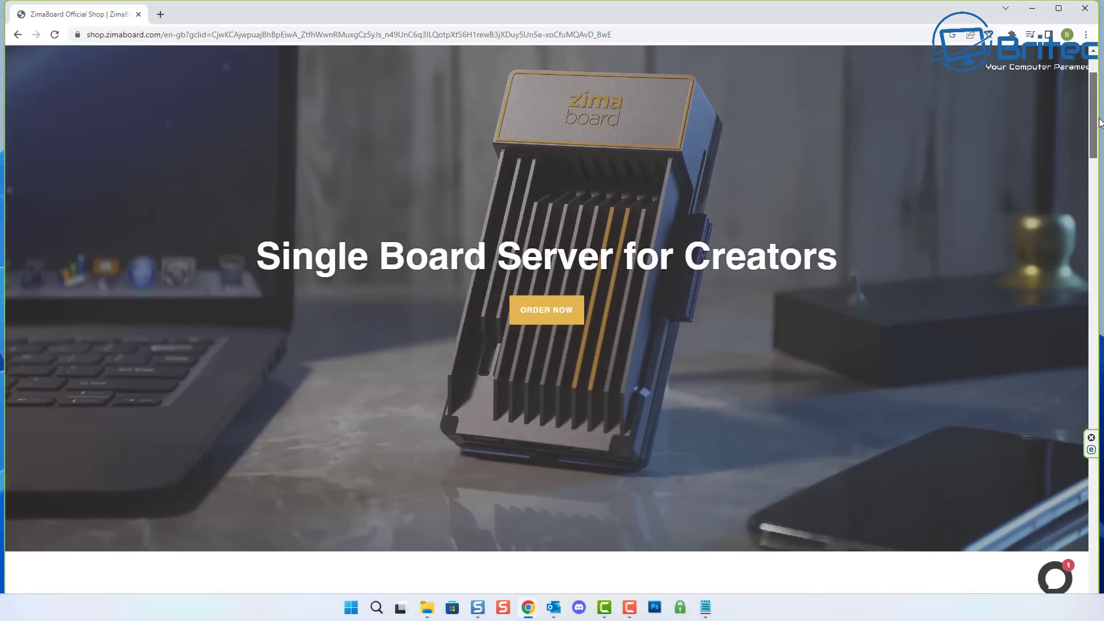
Step: Browse ALL PRODUCTS and open the ZimaBoard 832 - 2021 Special Edition product page
scroll(546, 319, "down", 8)
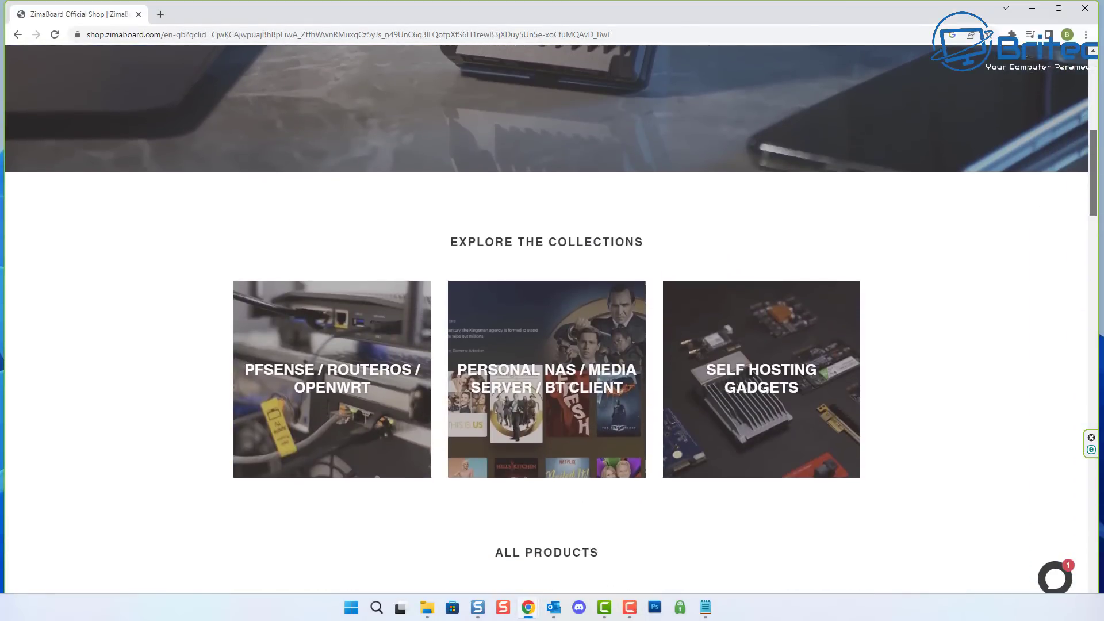
scroll(1064, 274, "down", 3)
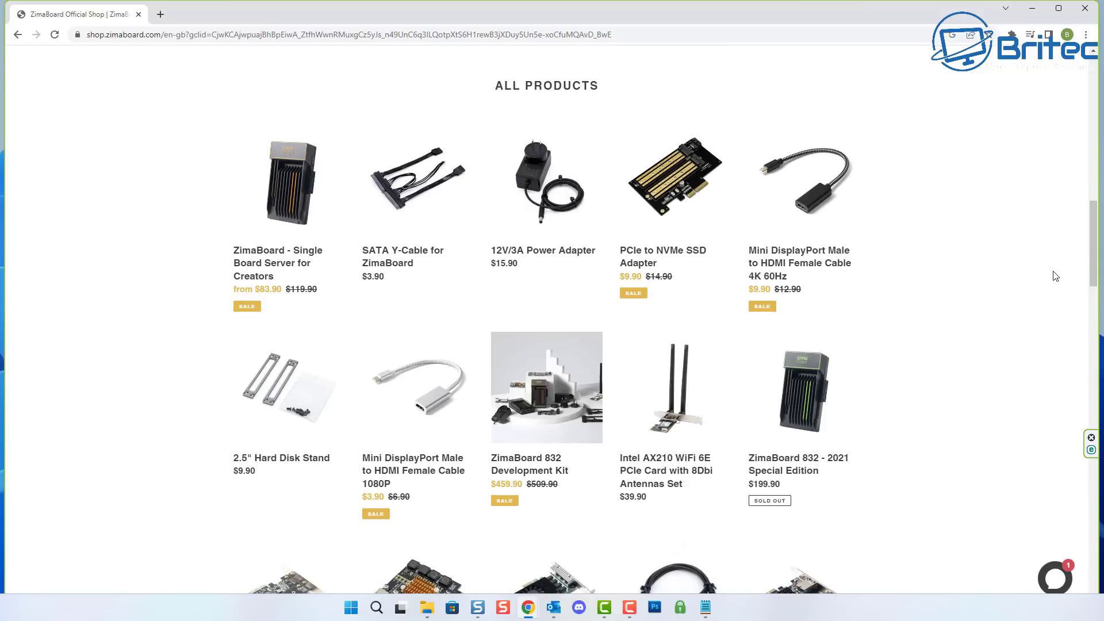
scroll(1056, 276, "down", 4)
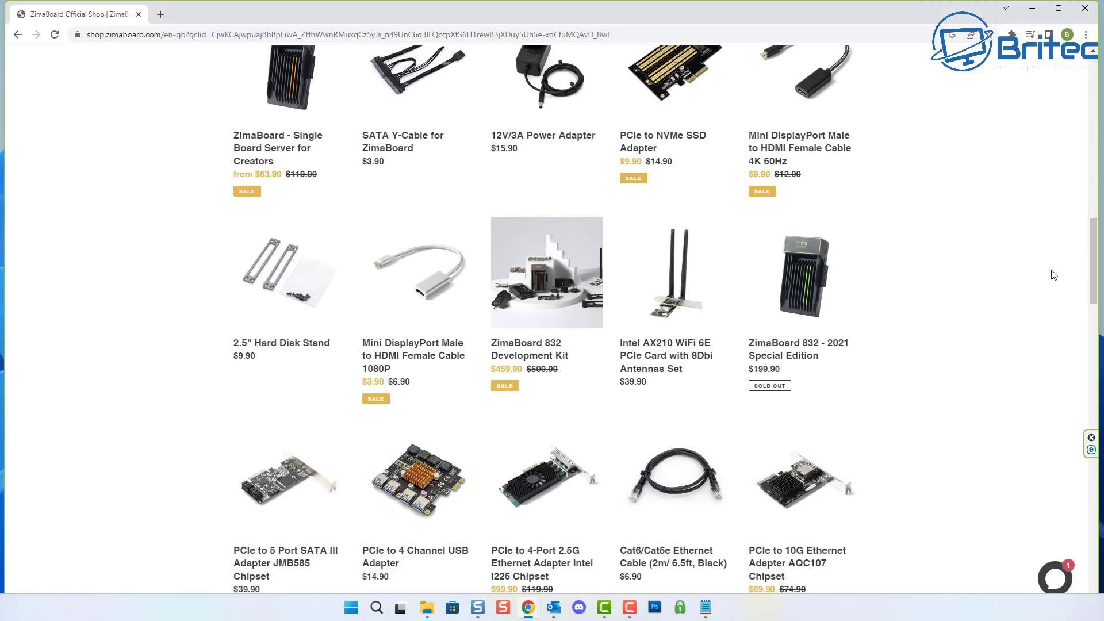
scroll(1054, 275, "down", 3)
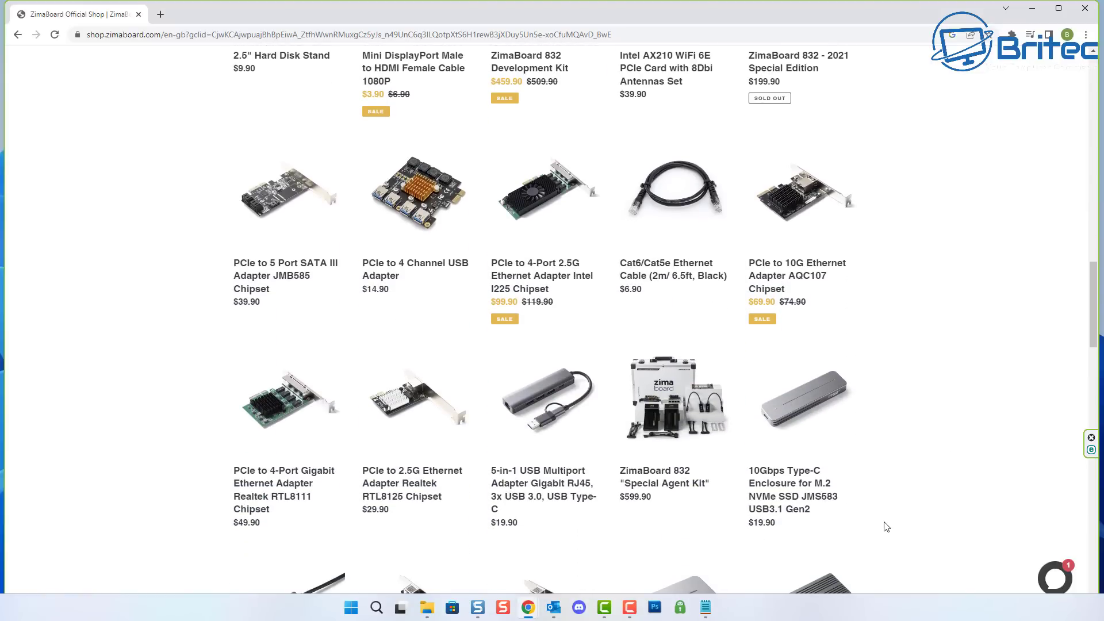
scroll(895, 499, "down", 4)
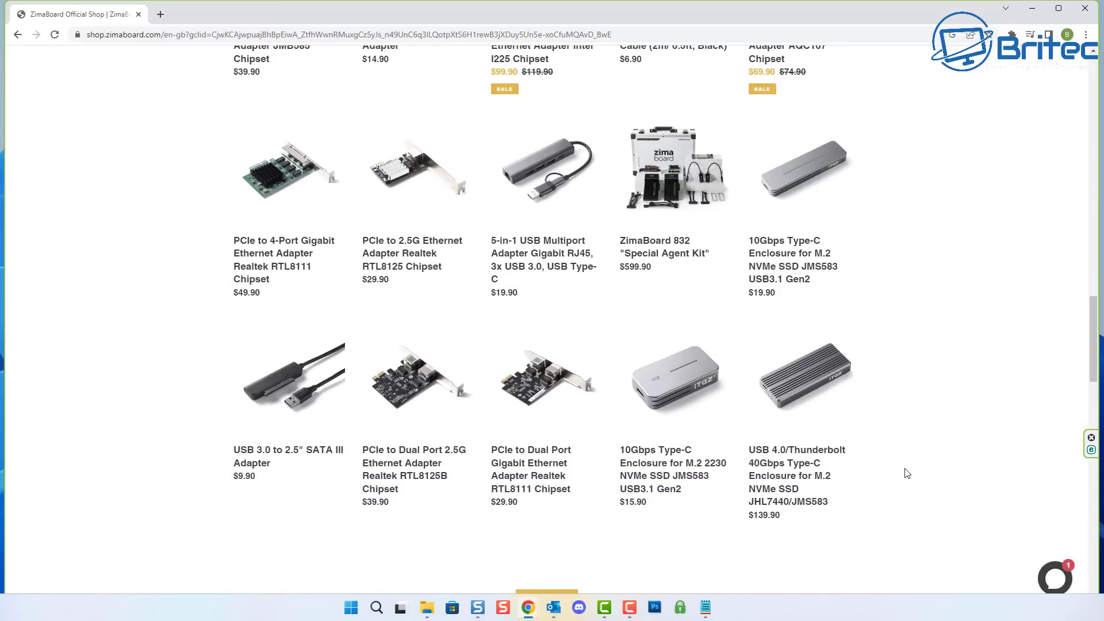
scroll(903, 469, "up", 6)
scroll(906, 461, "up", 1)
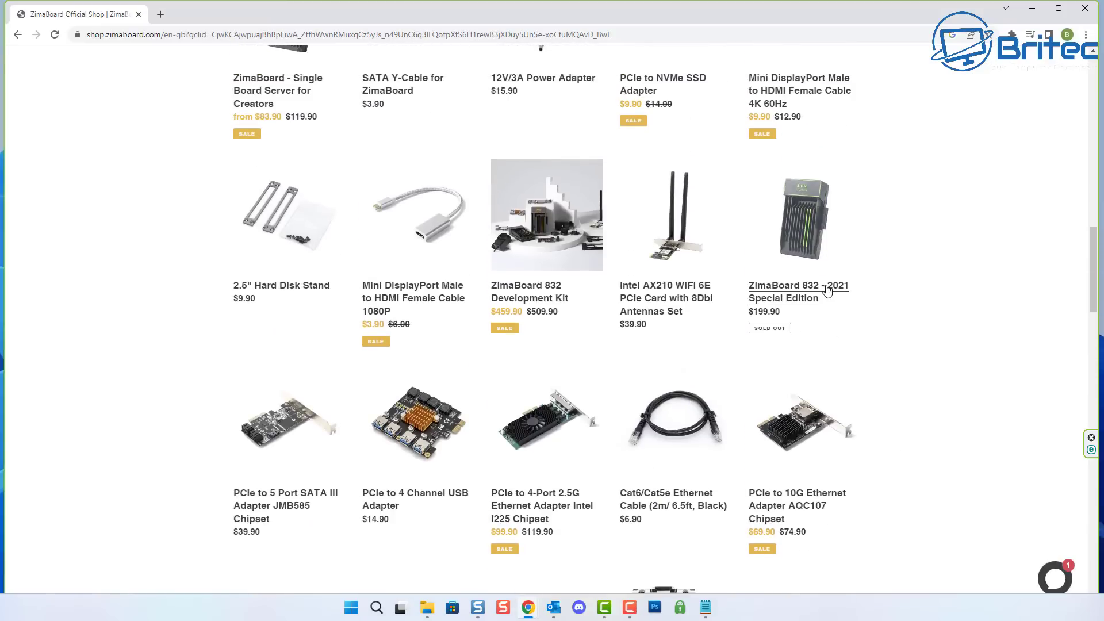
left_click(827, 291)
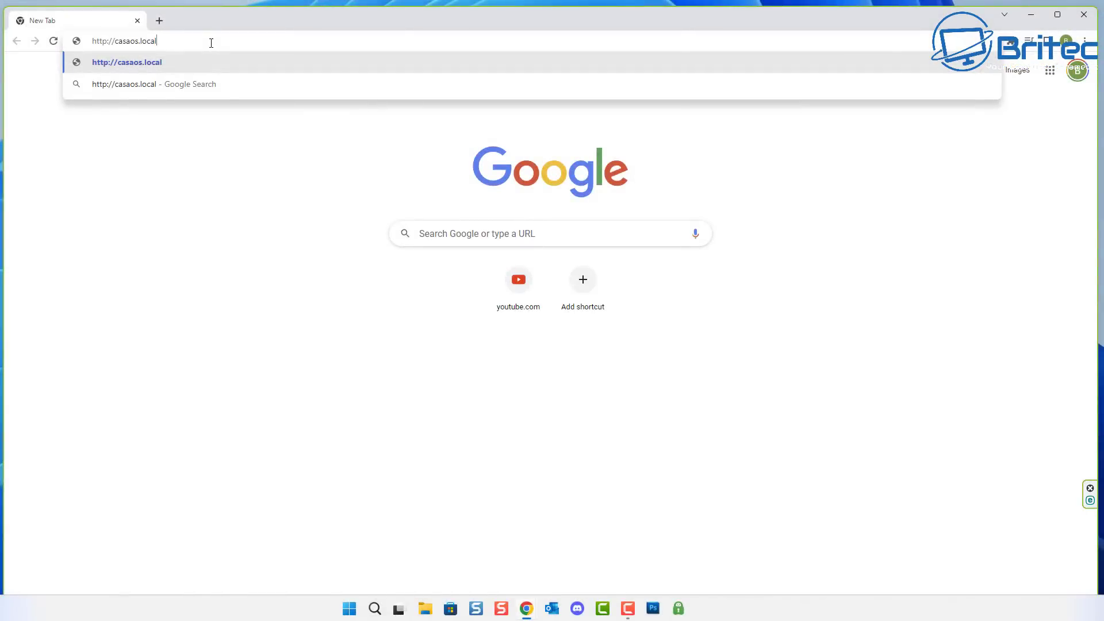
Step: Load casaos.local, begin account setup, and enter the new username and password
key("Return")
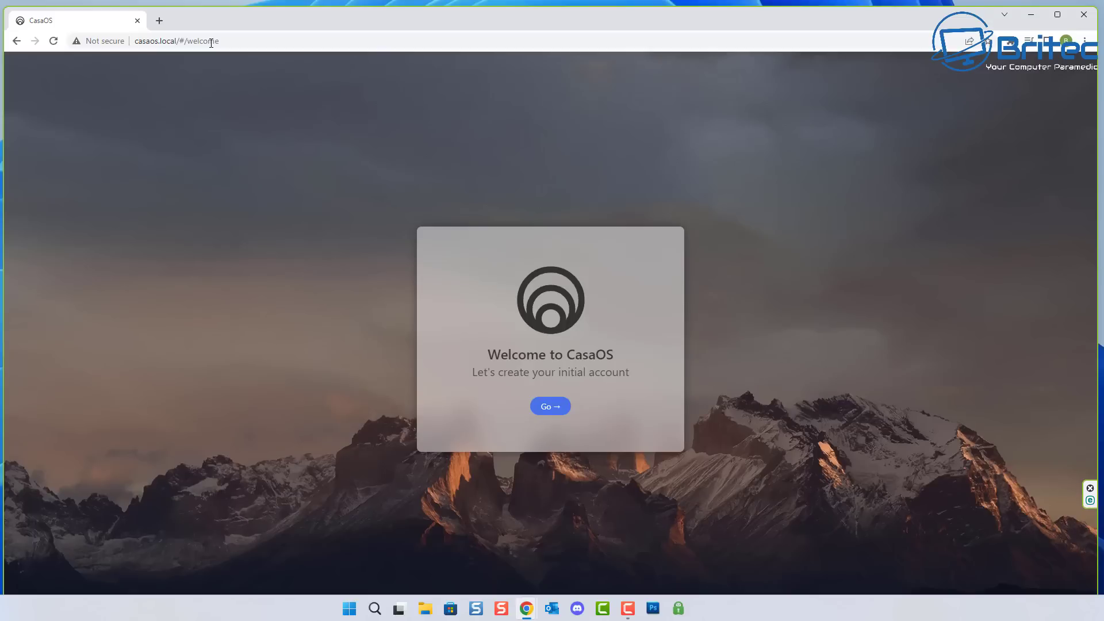
left_click(551, 408)
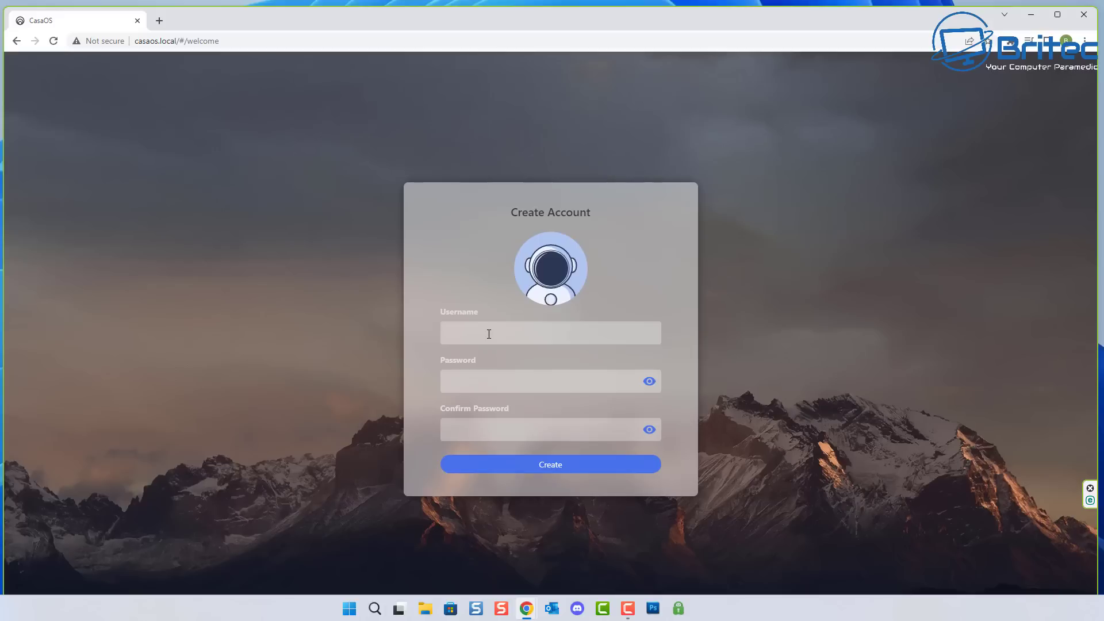
left_click(493, 333)
type("Britec")
left_click(476, 390)
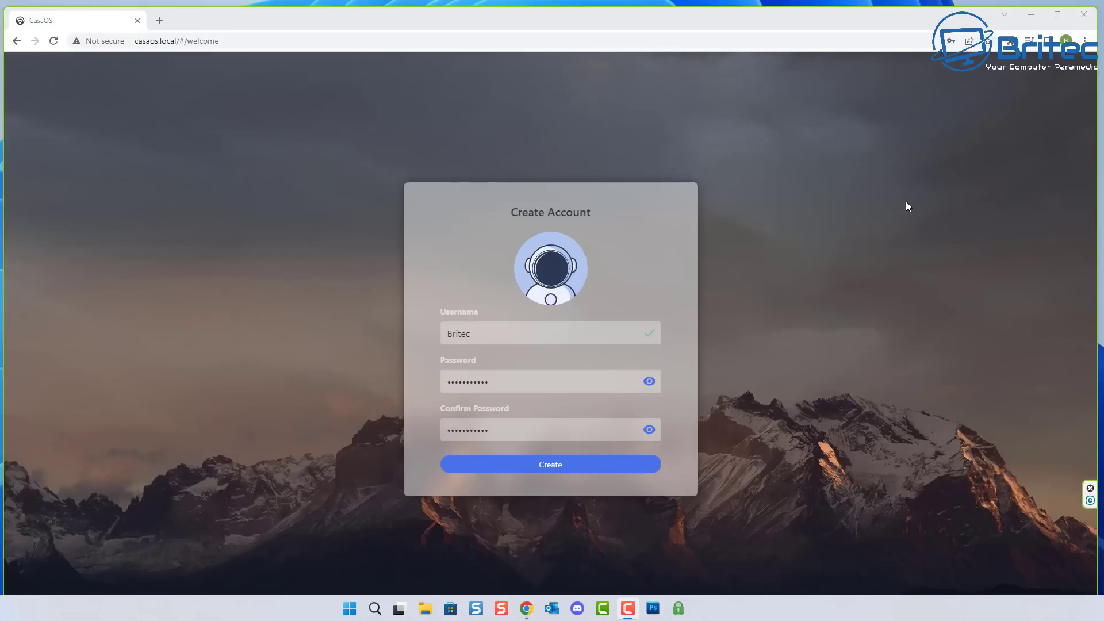
Step: Submit the Create Account form to reach the dashboard with App Store and Files
left_click(579, 475)
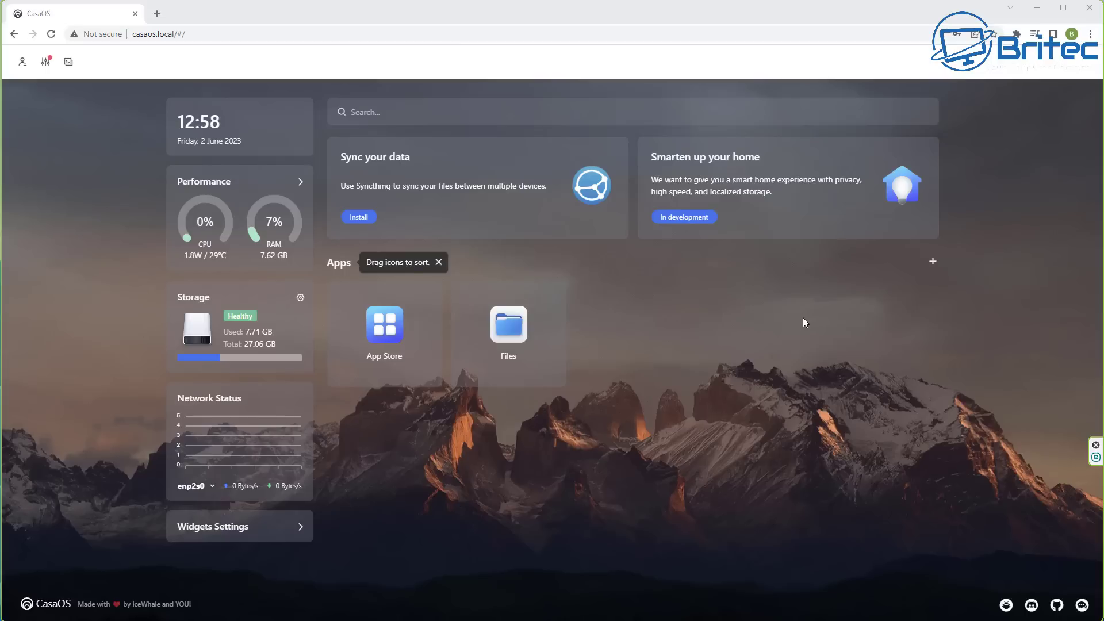
Step: Open the App Store and scroll through featured apps down to the community apps
left_click(389, 333)
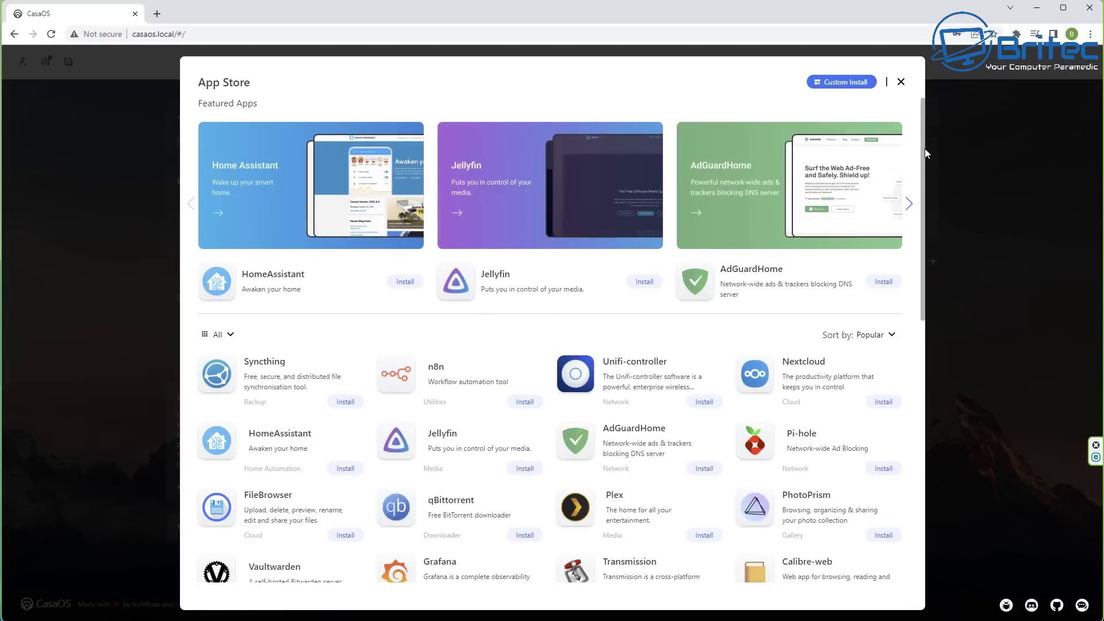
left_click_drag(924, 144, 922, 246)
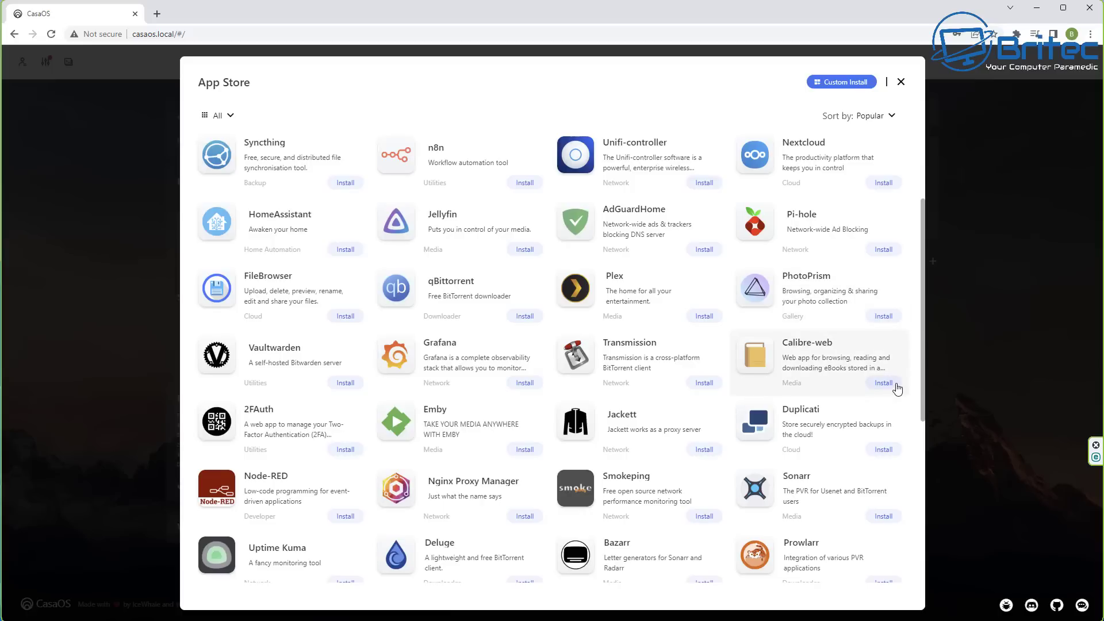
scroll(897, 389, "down", 2)
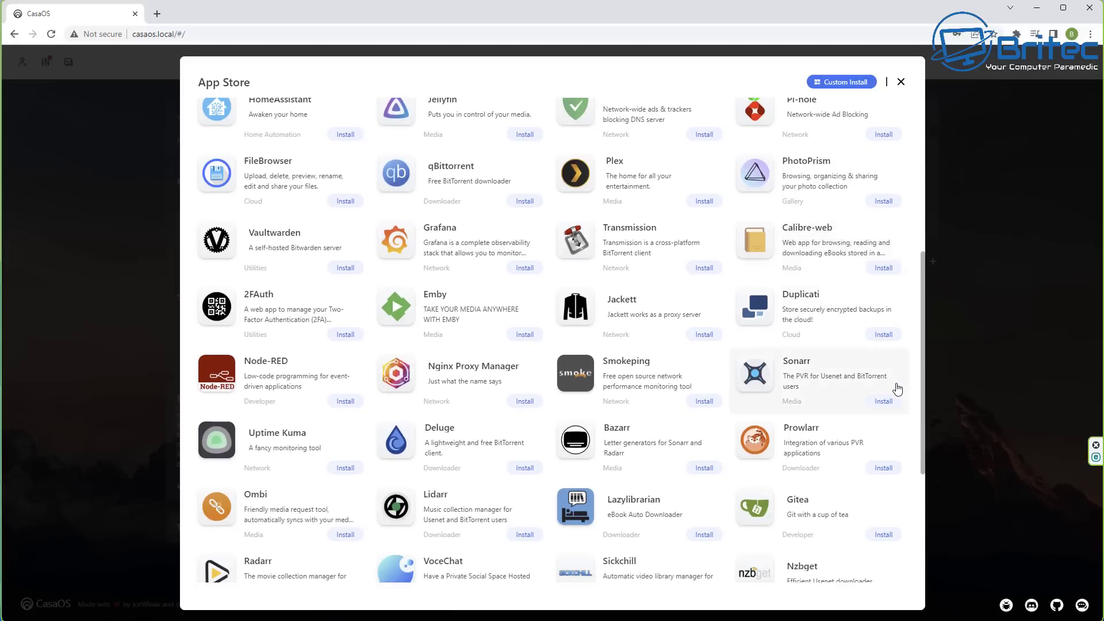
scroll(897, 389, "down", 2)
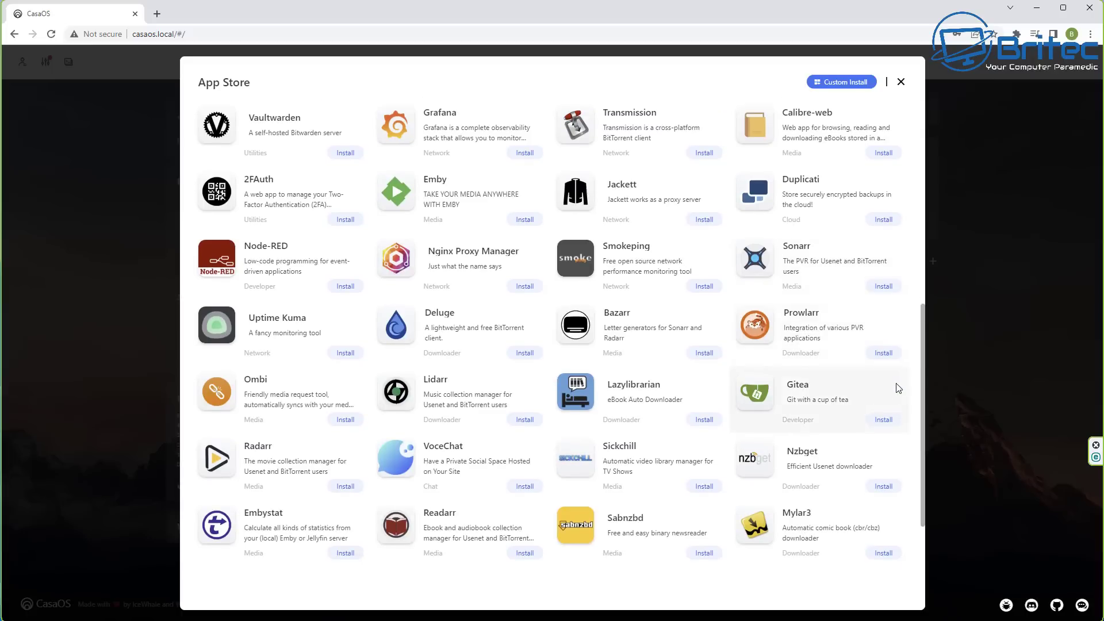
scroll(897, 389, "down", 2)
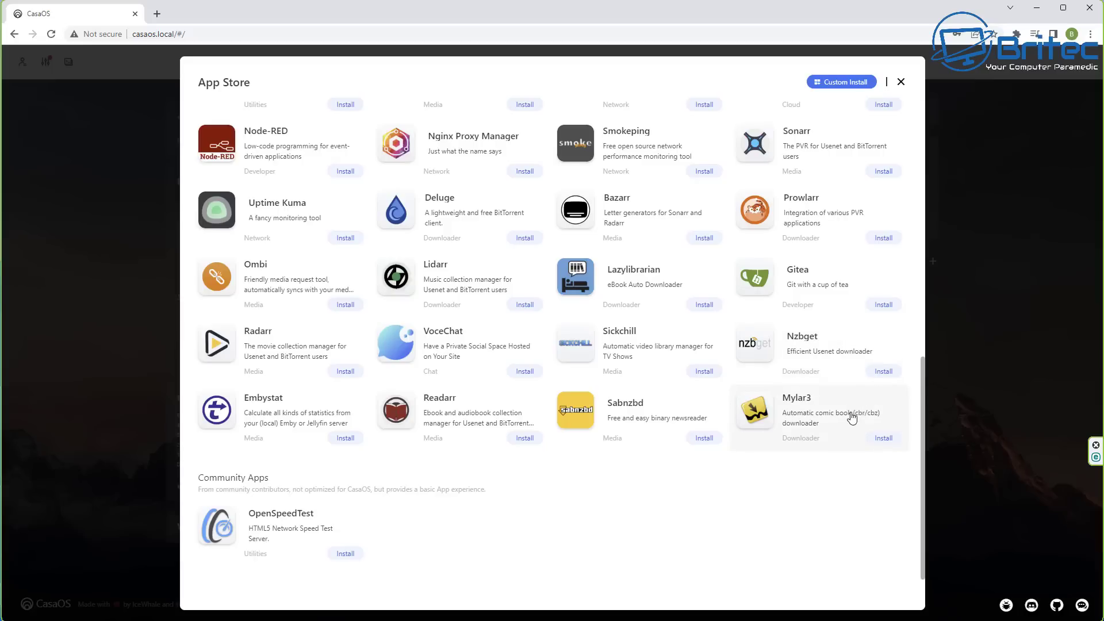
scroll(856, 408, "up", 1)
scroll(854, 412, "up", 10)
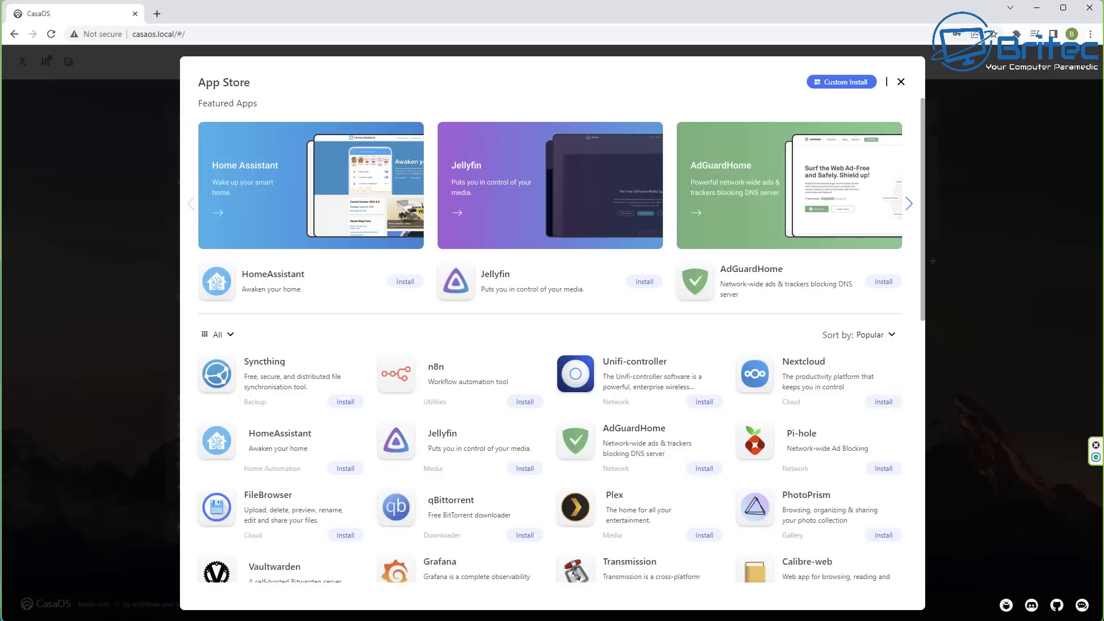
Step: View Jellyfin's details (256 MB memory, 1024 MB disk), then return to the catalogue
scroll(471, 412, "down", 2)
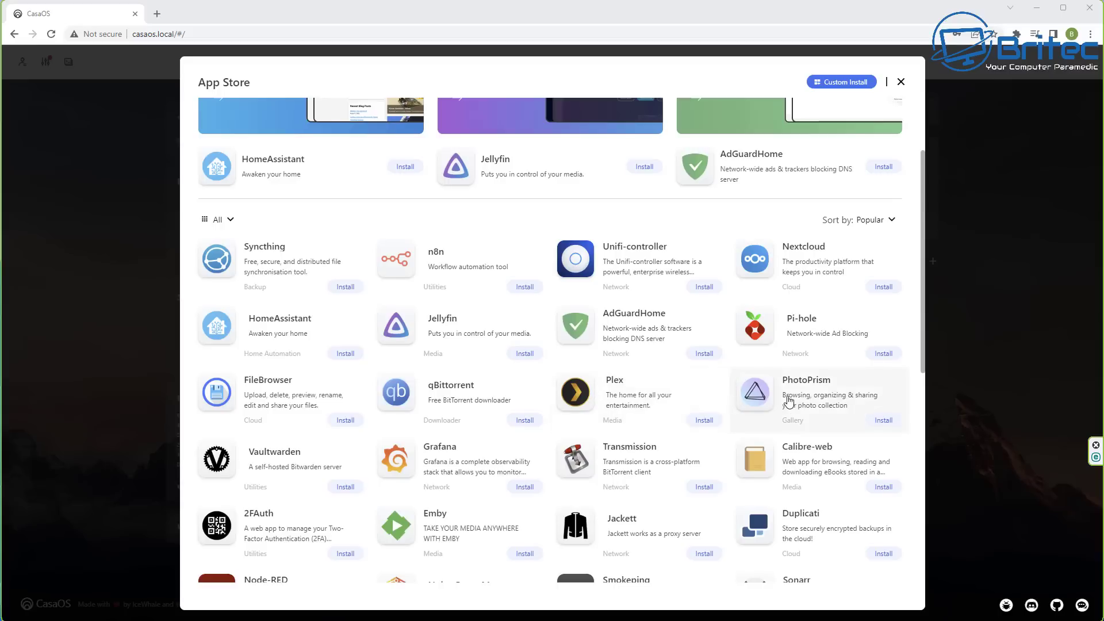
scroll(785, 403, "down", 2)
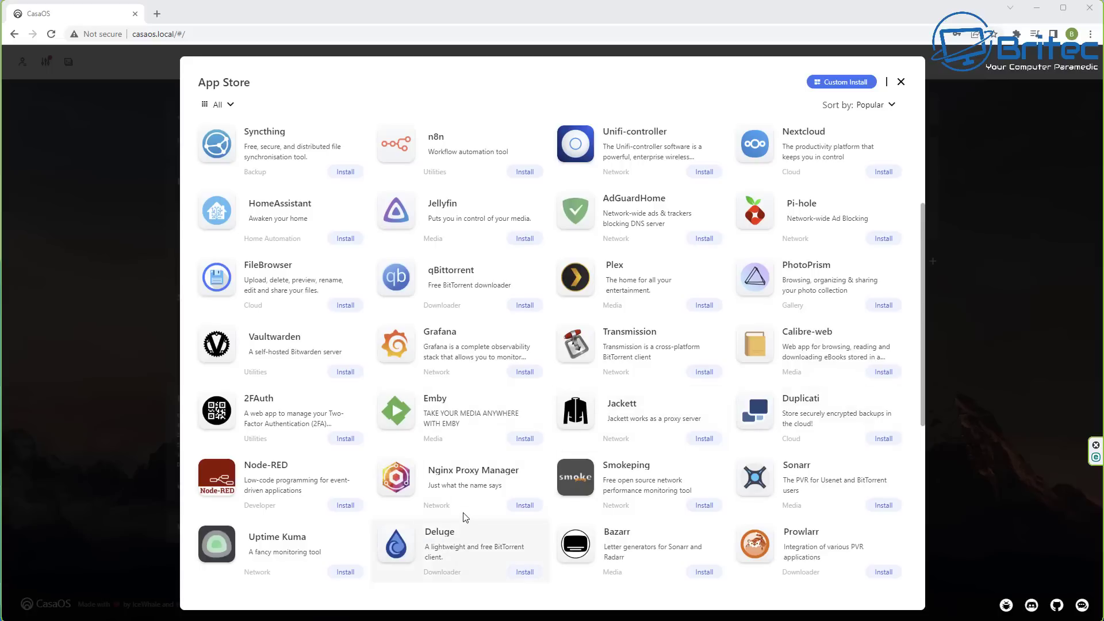
scroll(465, 516, "up", 3)
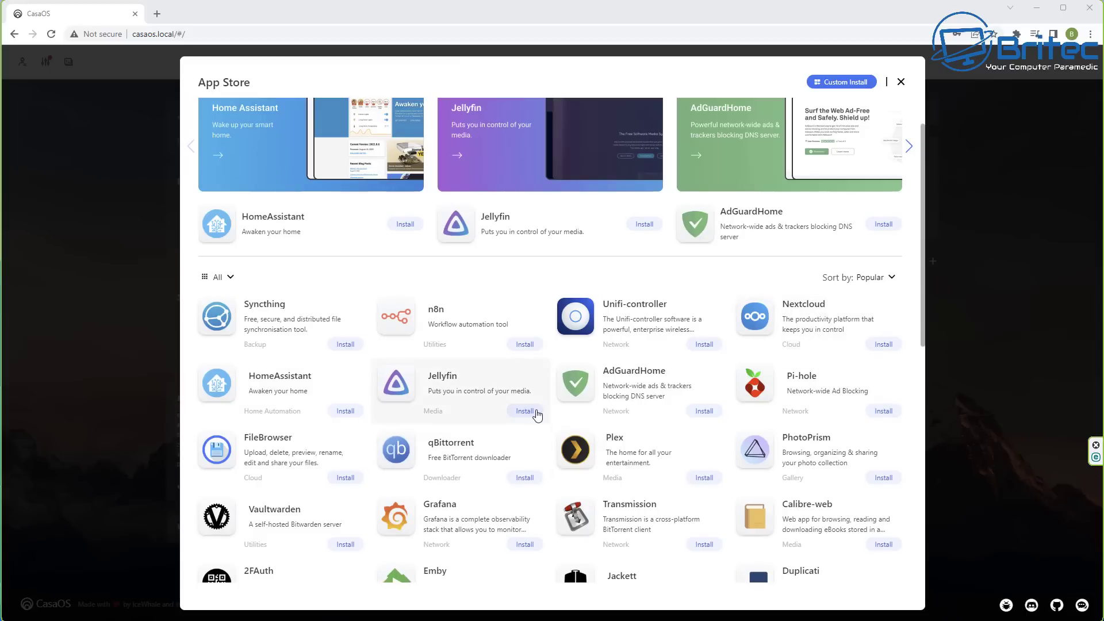
left_click(460, 386)
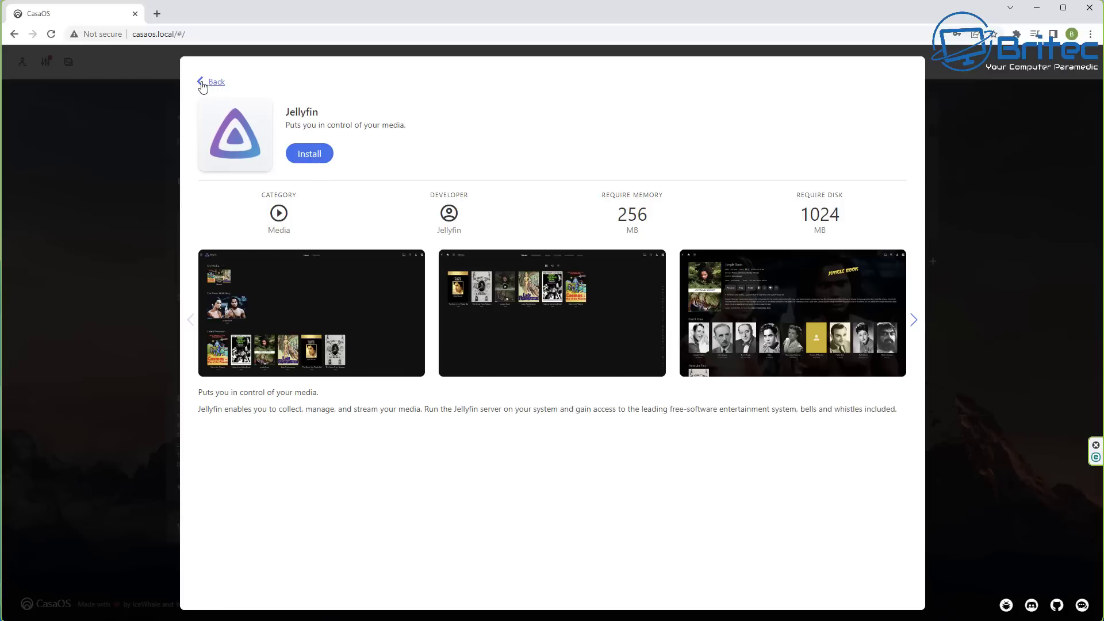
left_click(203, 83)
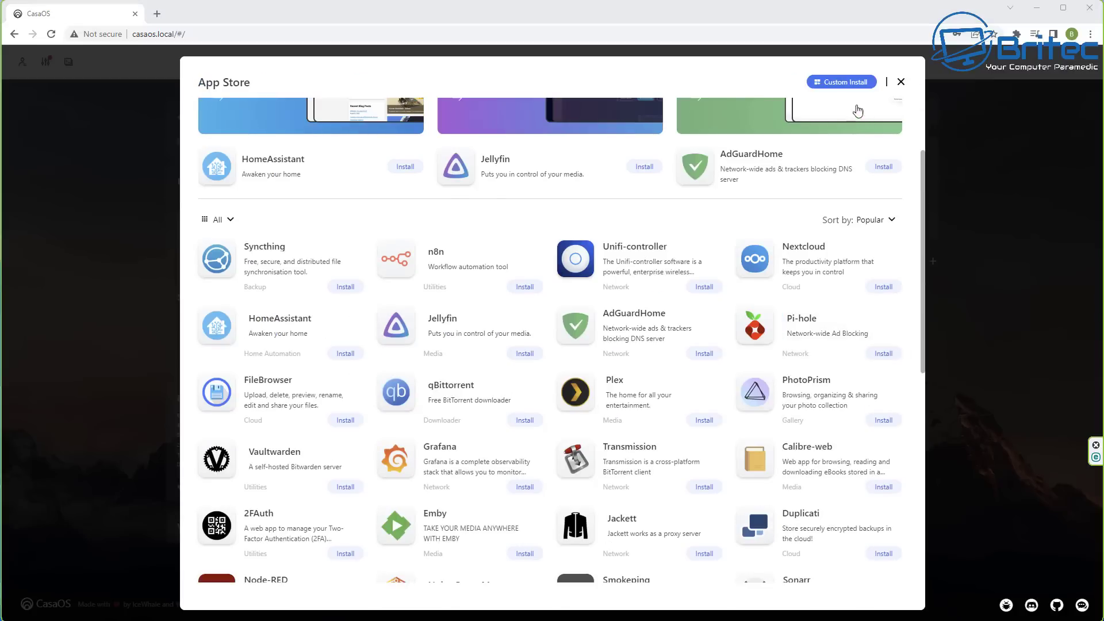
Step: Look through the manual app install form, leaving CPU Shares at Low, then close it
left_click(845, 84)
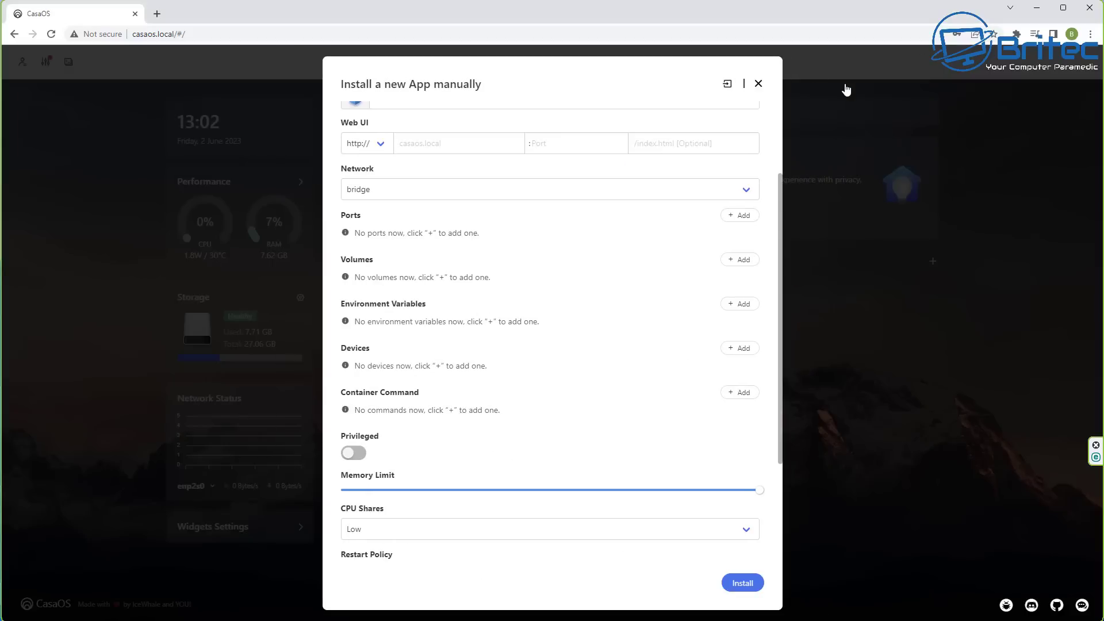
scroll(436, 184, "up", 2)
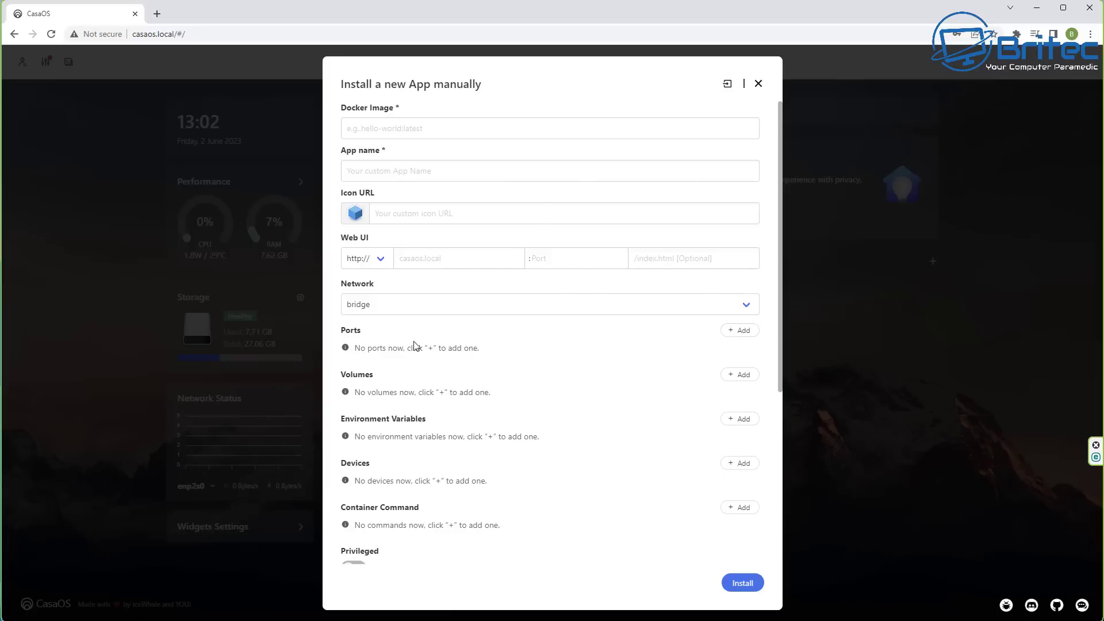
scroll(380, 537, "down", 1)
scroll(417, 479, "down", 1)
scroll(403, 465, "down", 2)
left_click(472, 417)
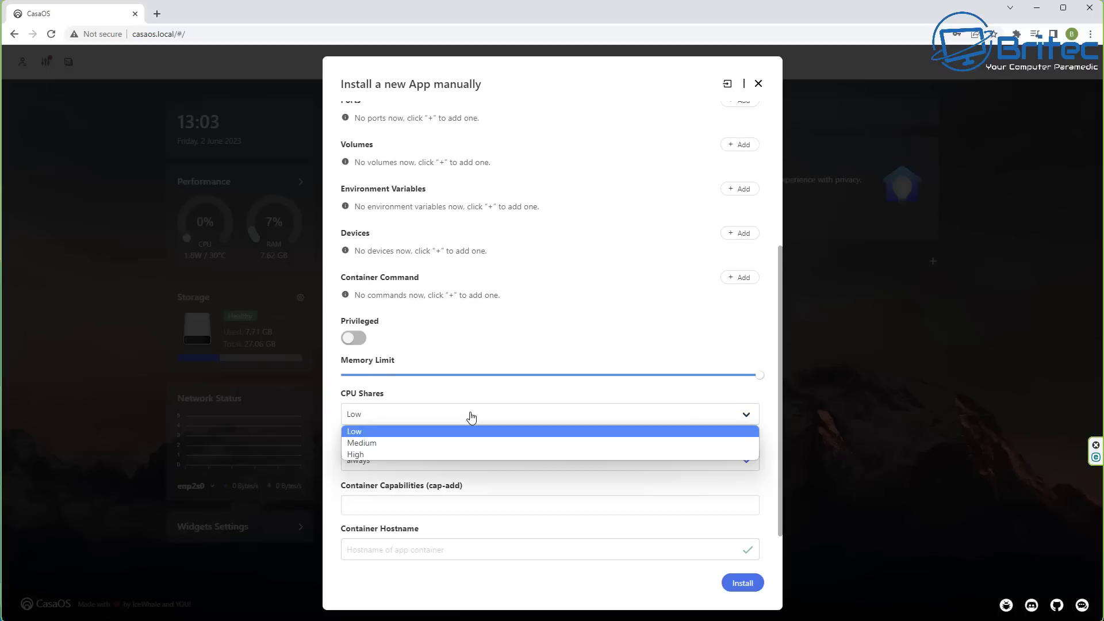
left_click(471, 417)
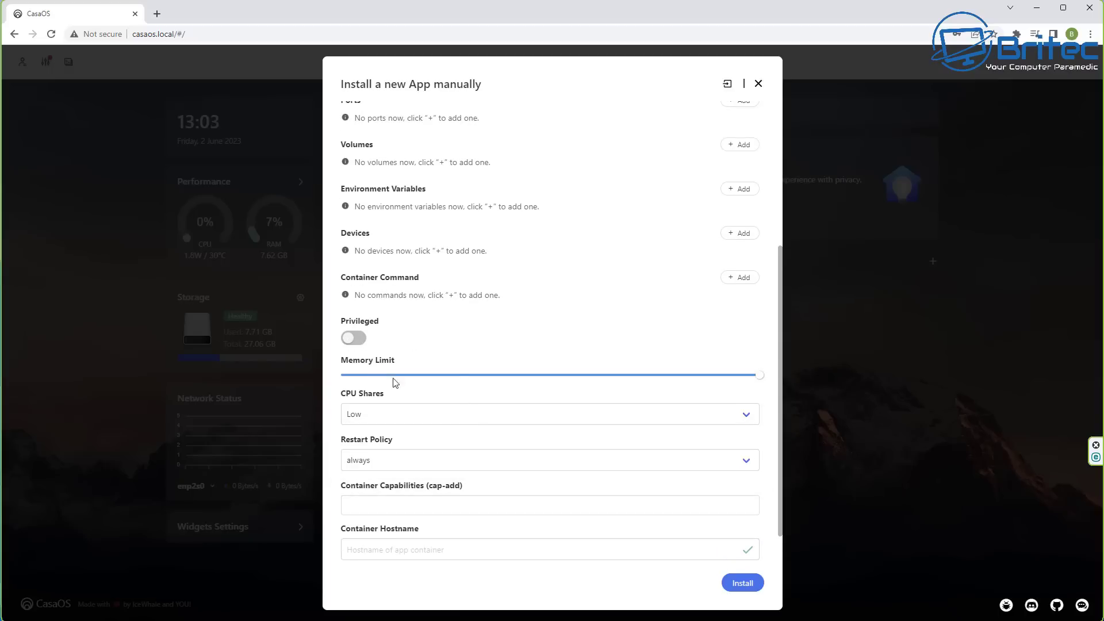
scroll(399, 397, "down", 1)
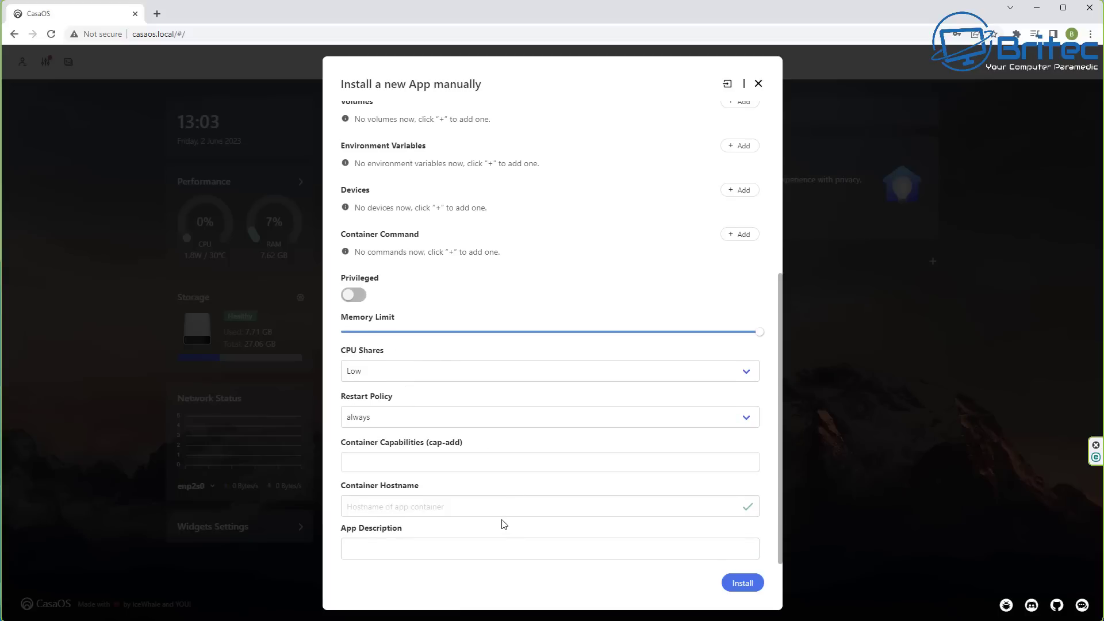
scroll(489, 539, "up", 5)
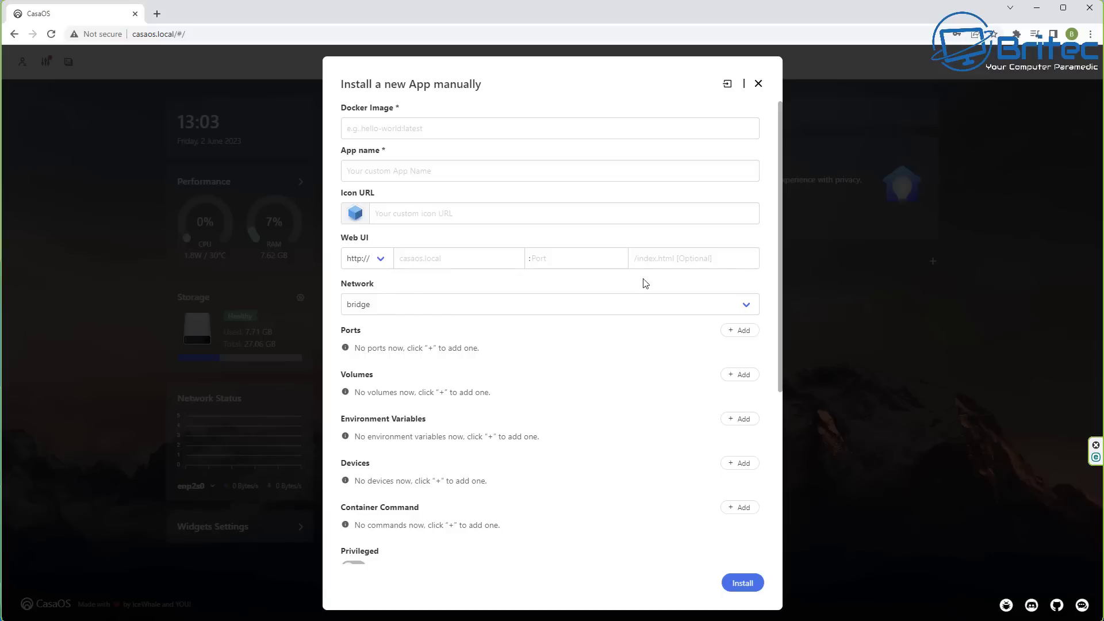
left_click(759, 85)
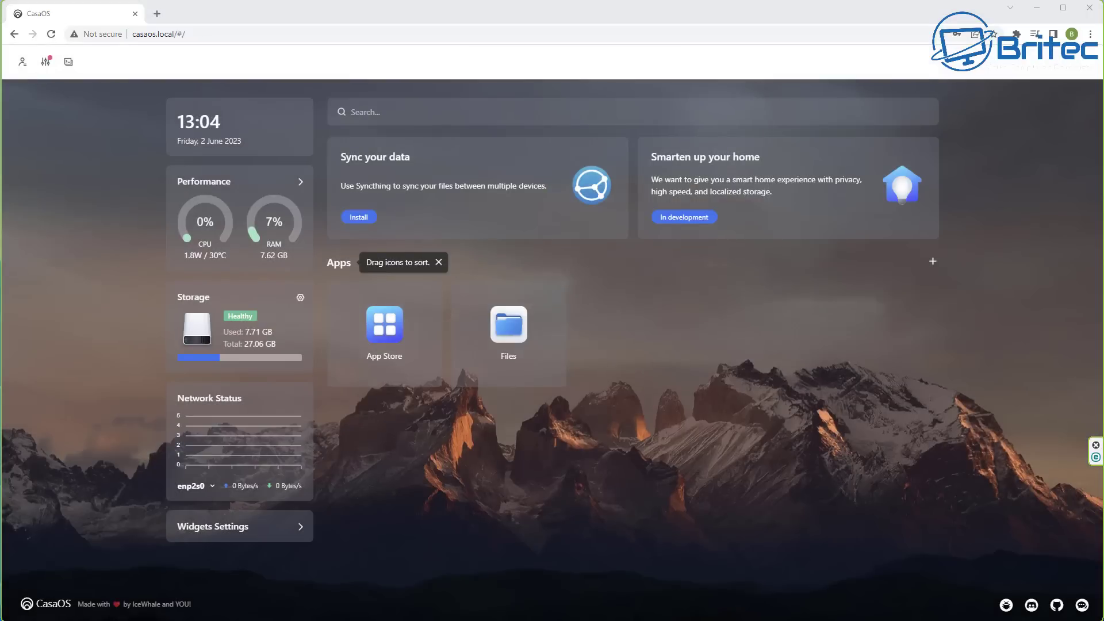
Step: In Dashboard Setting, keep DuckDuckGo as search engine and set the language to English
left_click(44, 65)
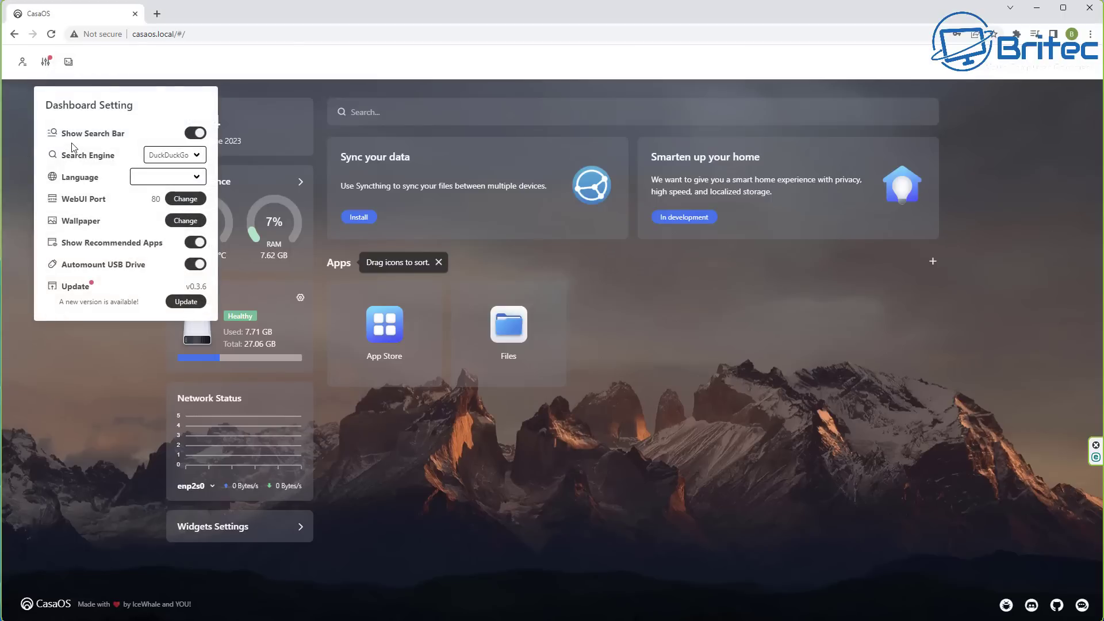
left_click(197, 158)
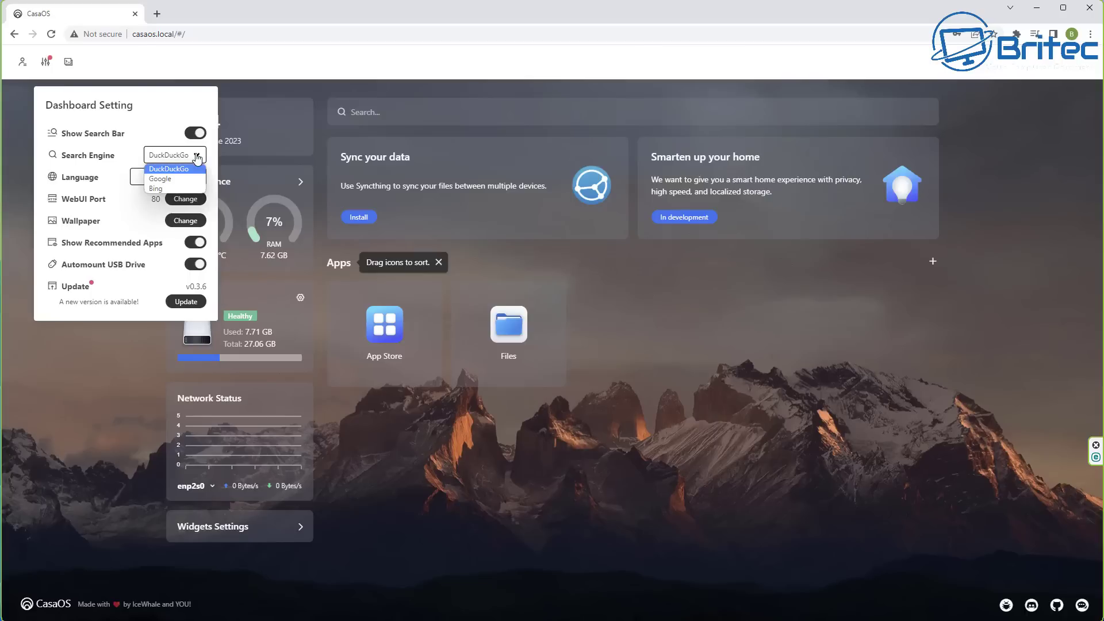
left_click(198, 158)
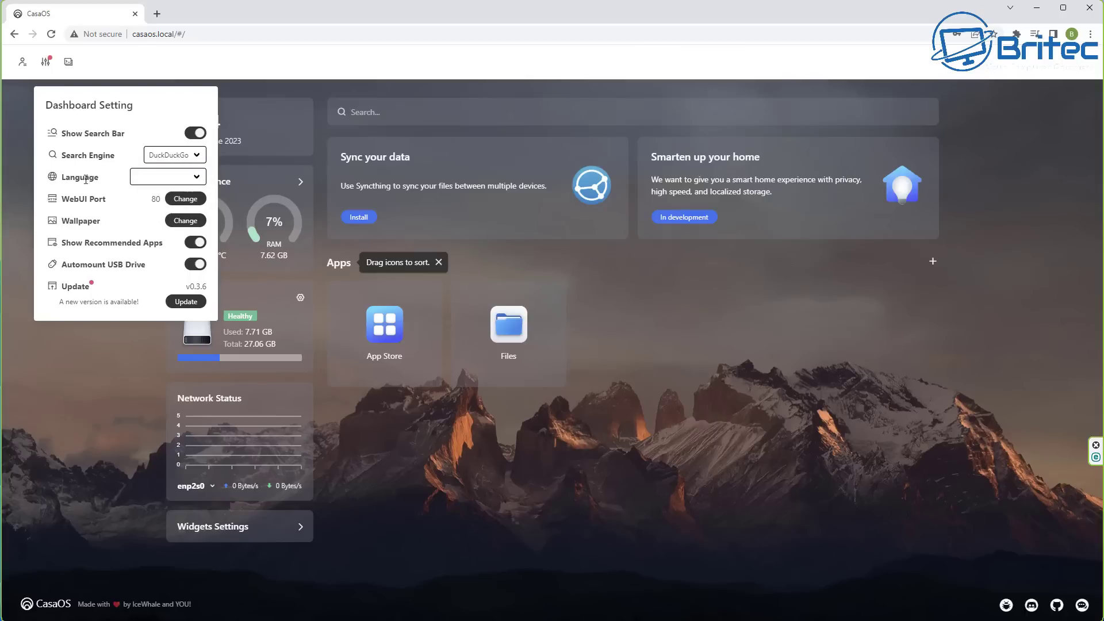
left_click(198, 178)
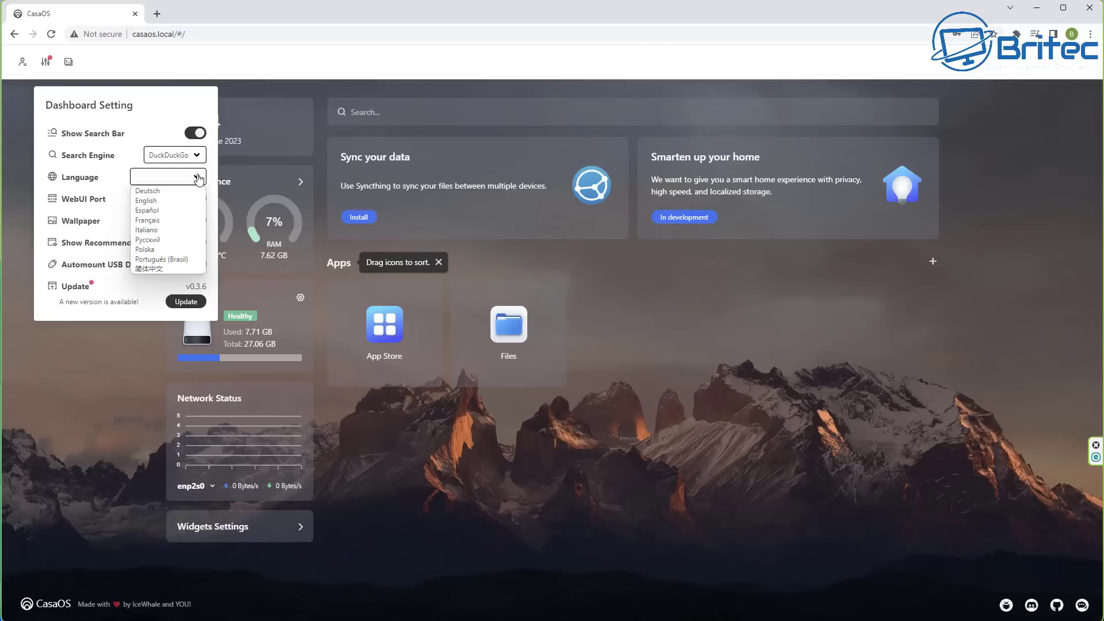
left_click(165, 201)
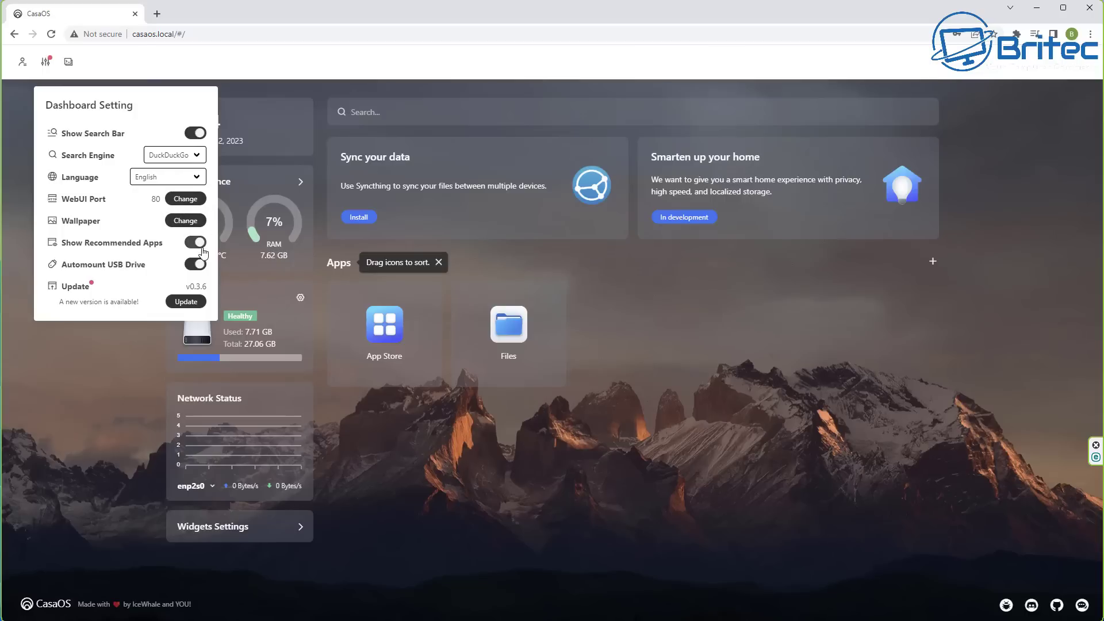
Step: Review the update changelog and upgrade CasaOS to version 0.4.3
left_click(184, 304)
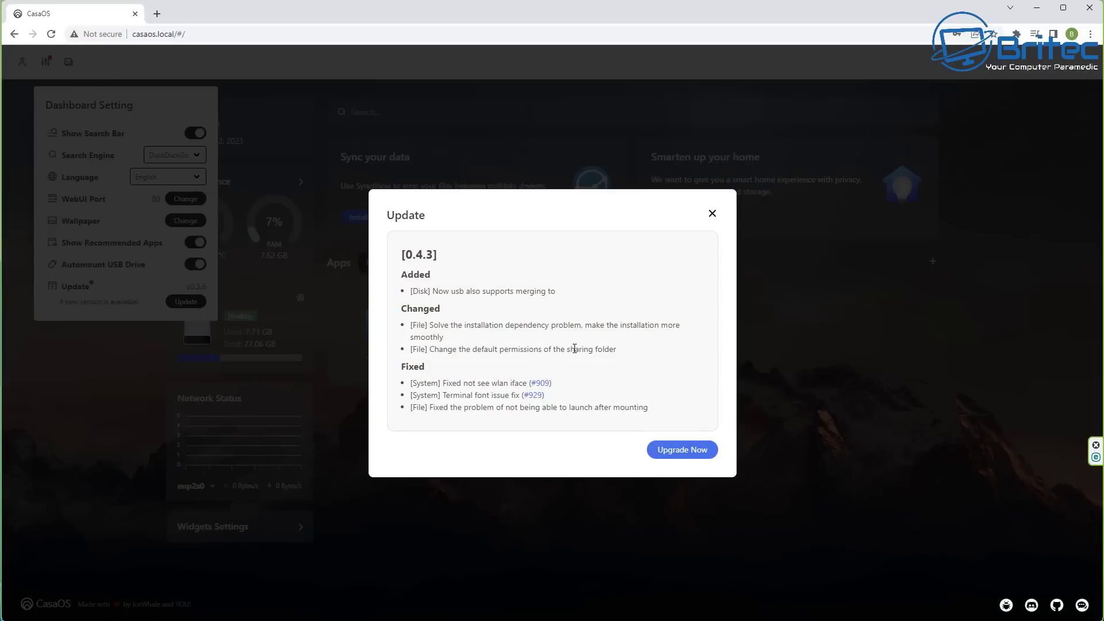
left_click(681, 452)
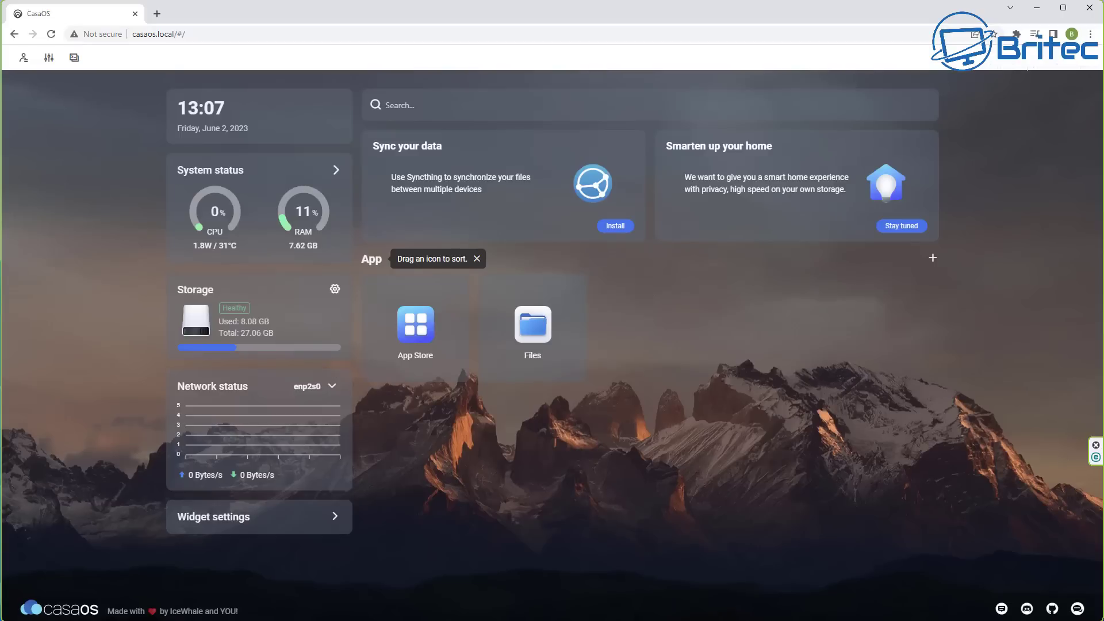
Step: Open Files on the DATA folder and show the options for adding a storage location
left_click(530, 335)
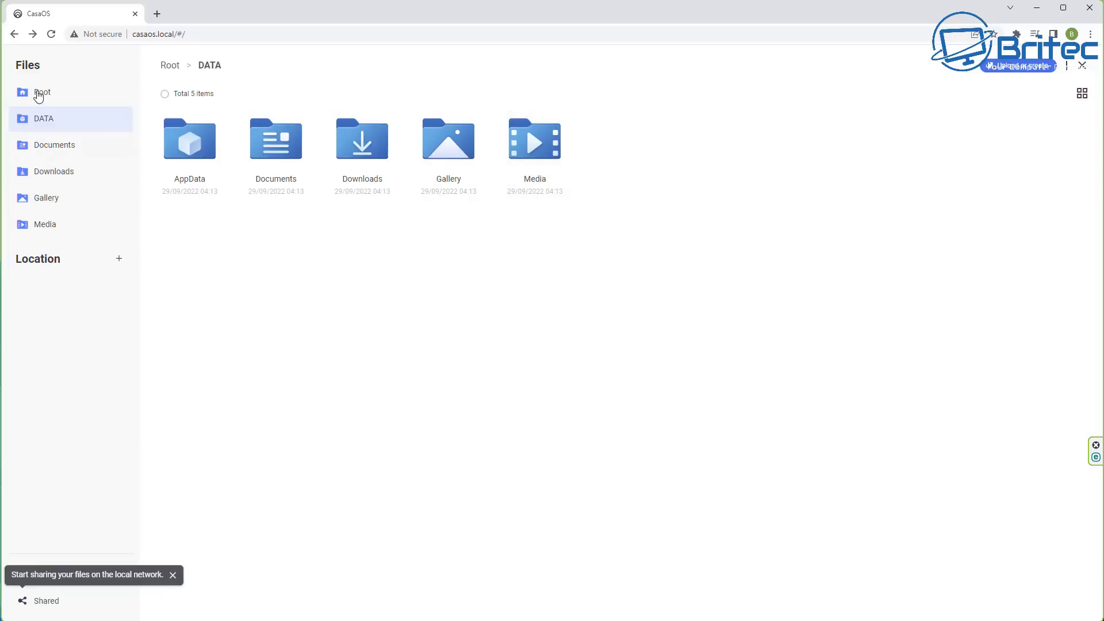
left_click(118, 259)
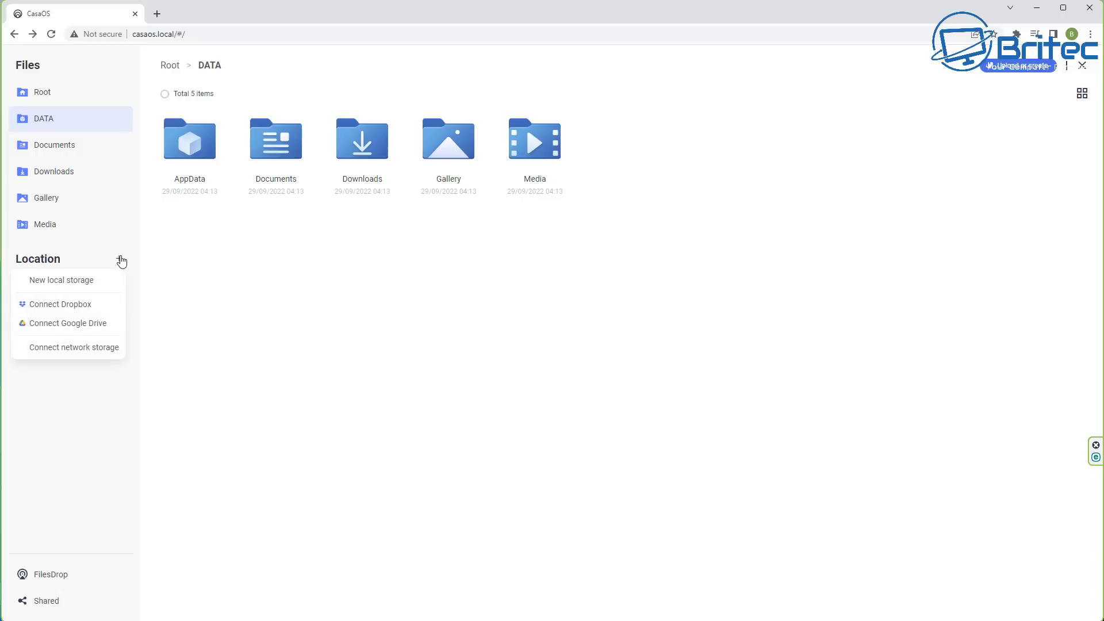
left_click(87, 281)
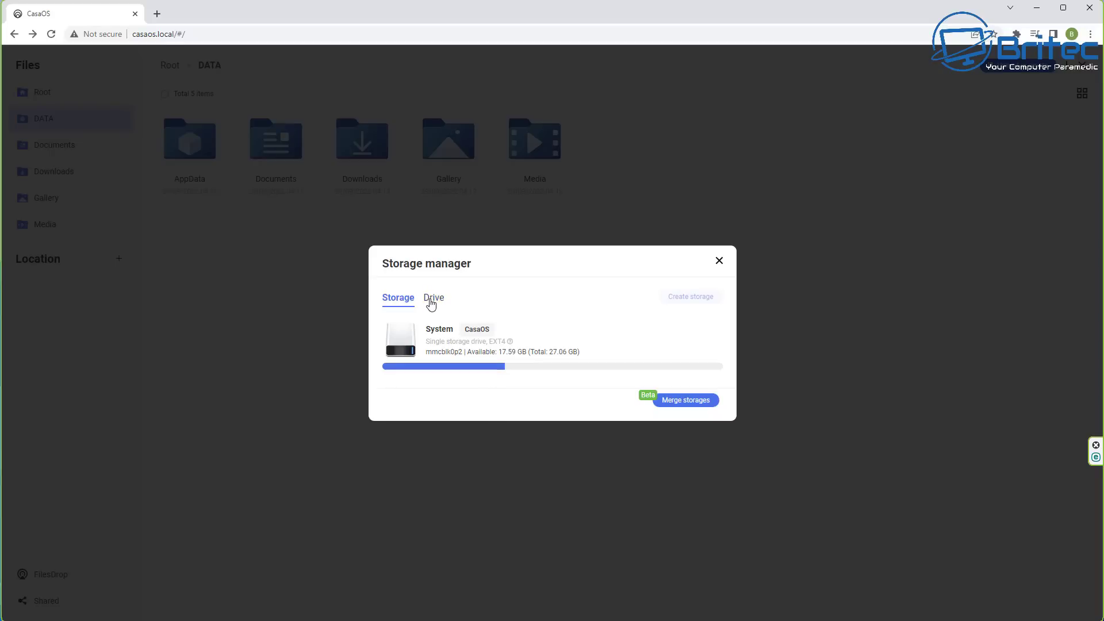
left_click(431, 304)
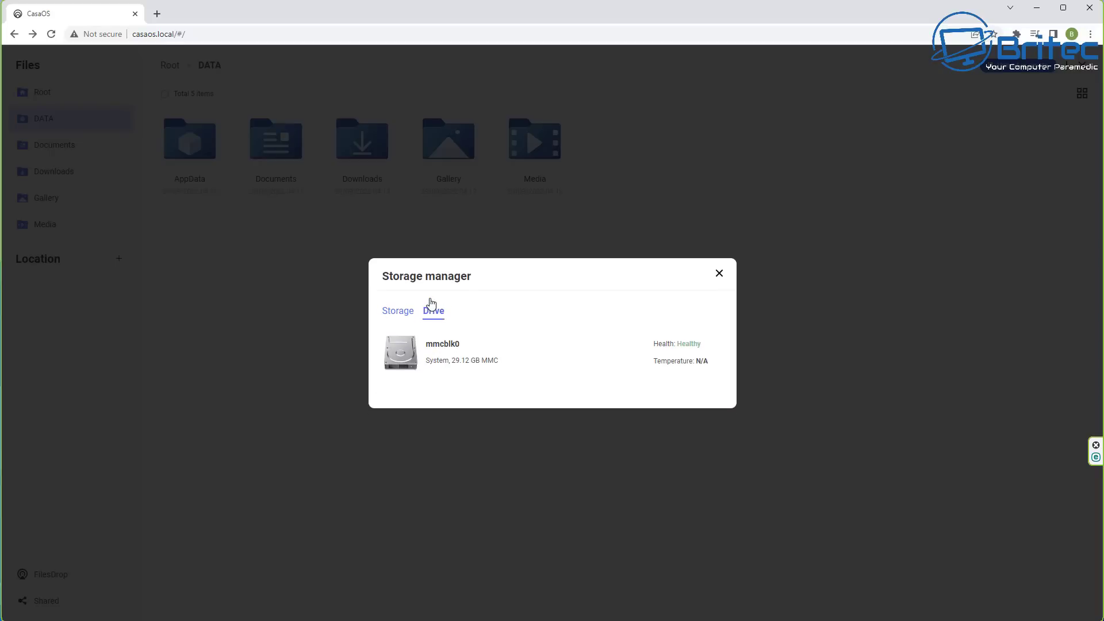
left_click(388, 312)
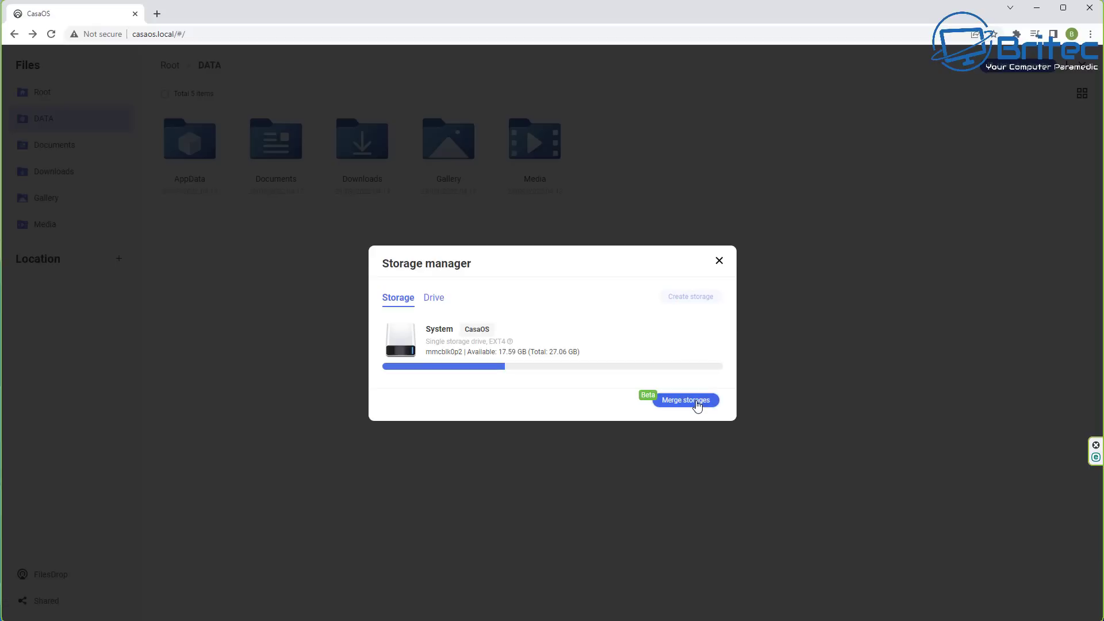
left_click(686, 400)
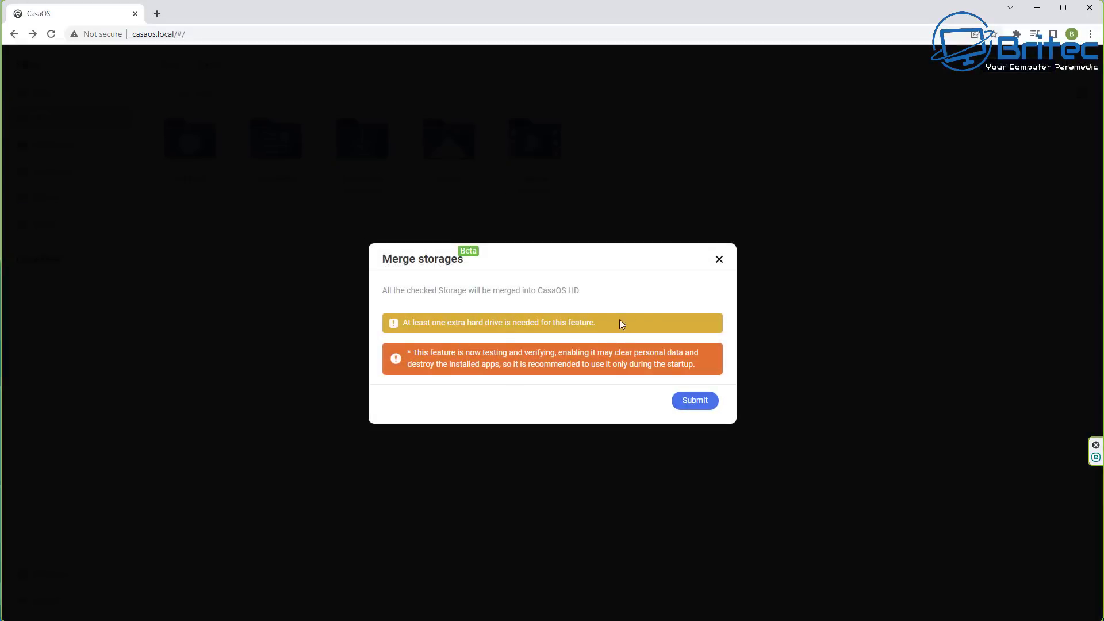
left_click(719, 261)
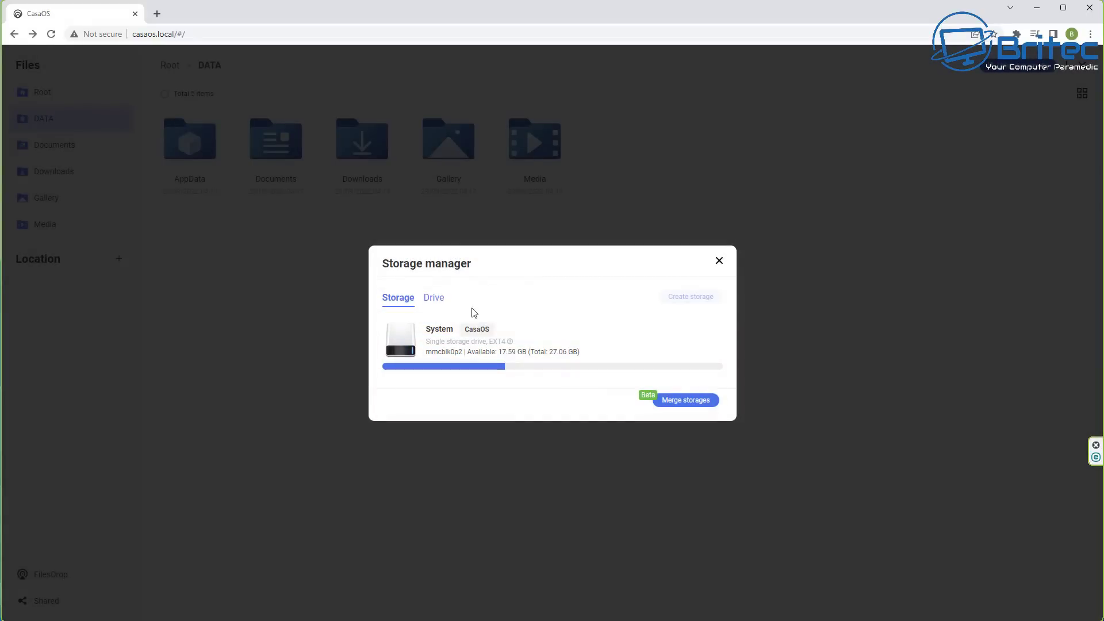
left_click(437, 302)
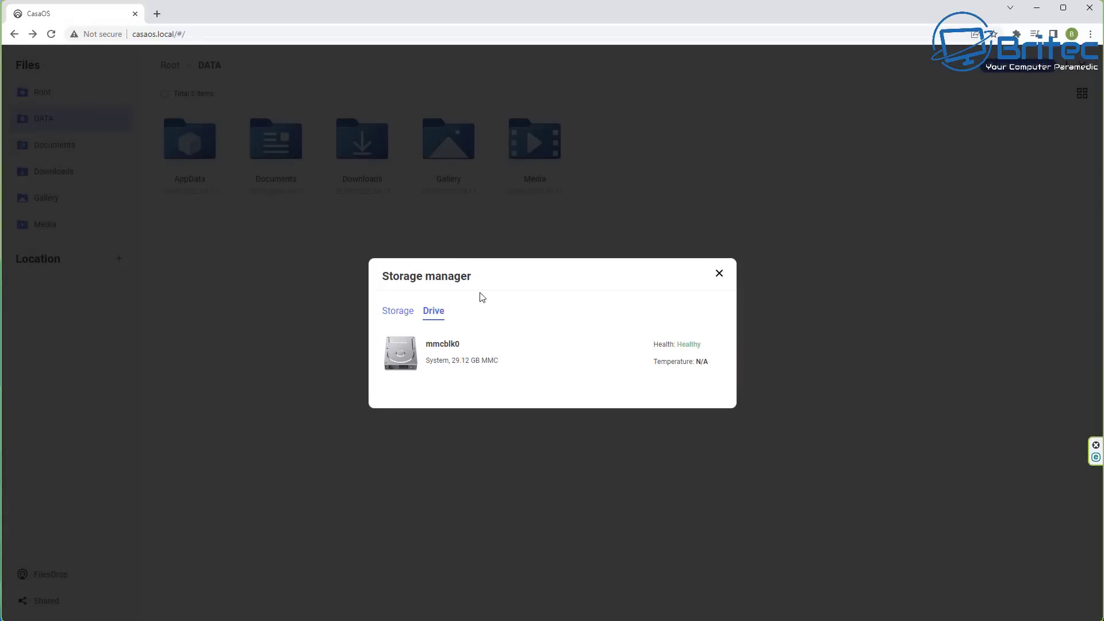
Step: Close the Storage manager, browse Media, Gallery, Downloads and Documents, then show DATA's add-location options
left_click(718, 273)
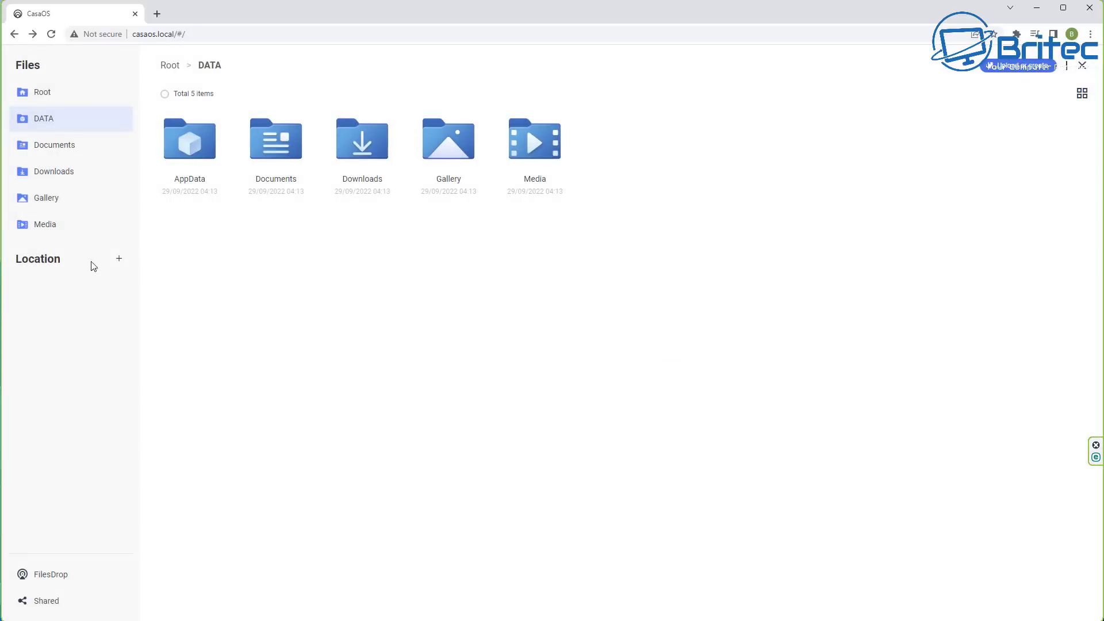
left_click(57, 230)
left_click(49, 203)
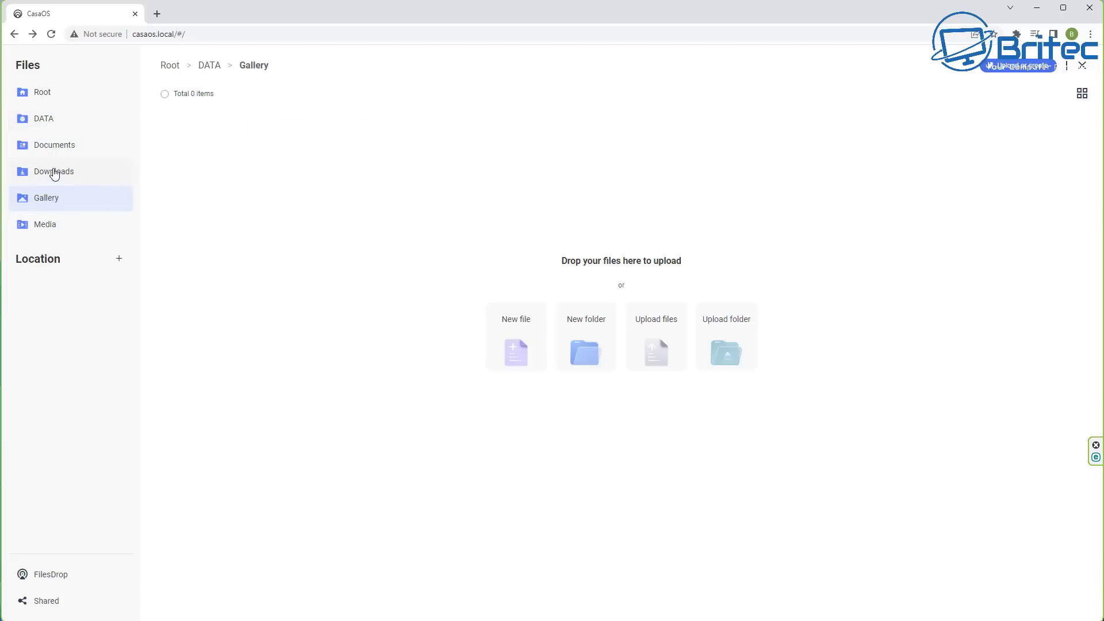
left_click(53, 174)
left_click(54, 153)
left_click(43, 121)
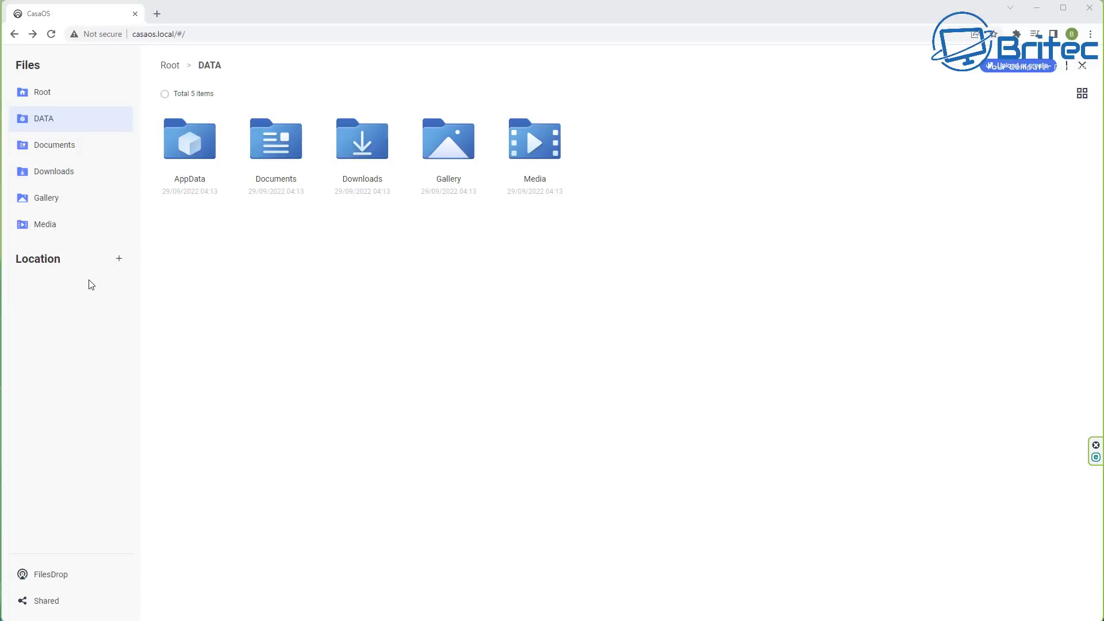
left_click(119, 262)
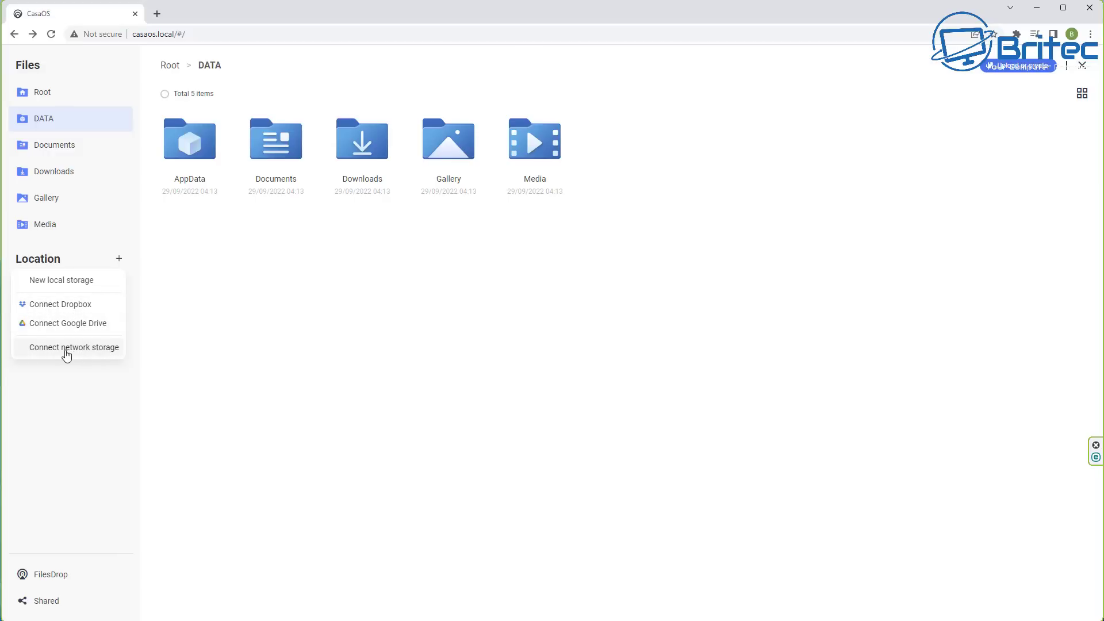
left_click(87, 347)
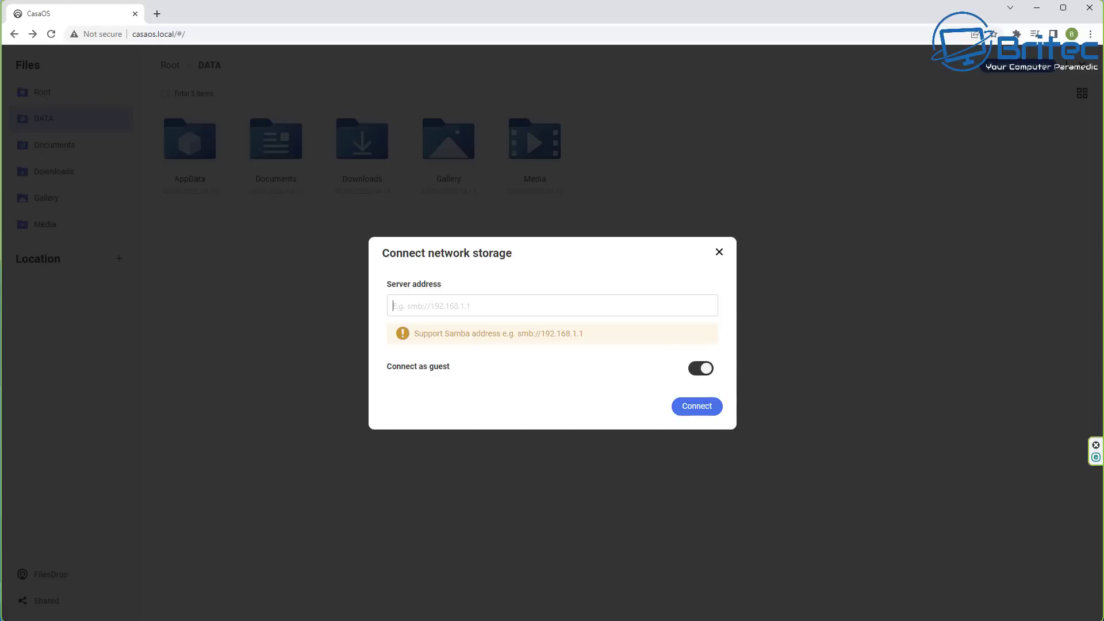
left_click(719, 252)
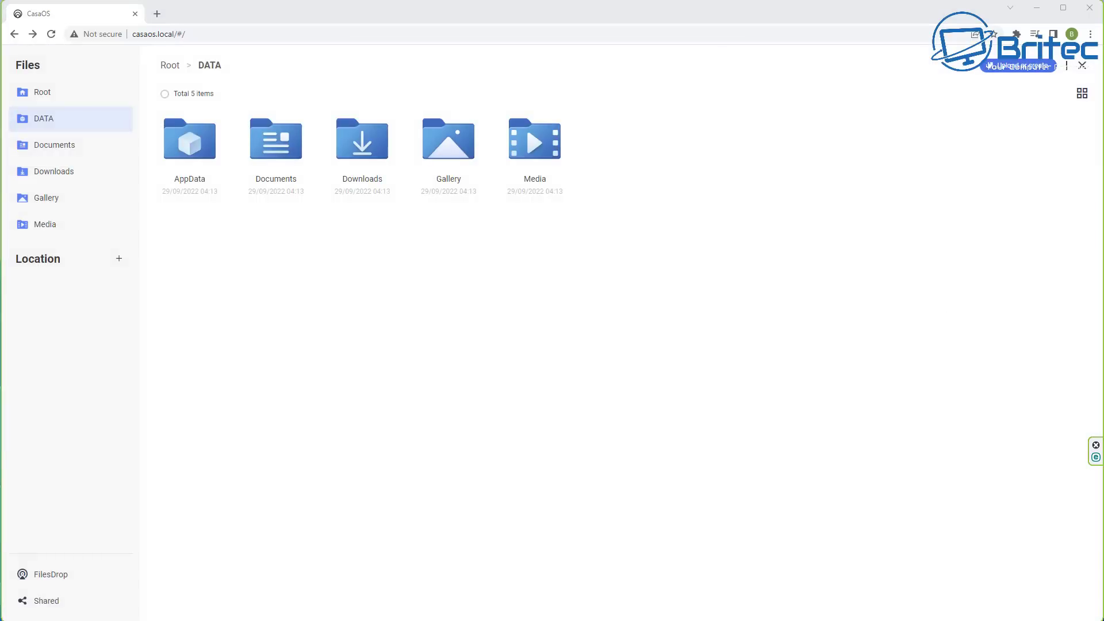
Step: Return to the dashboard and confirm the Time, System, Storage and Network widgets stay enabled
left_click(16, 38)
left_click(33, 36)
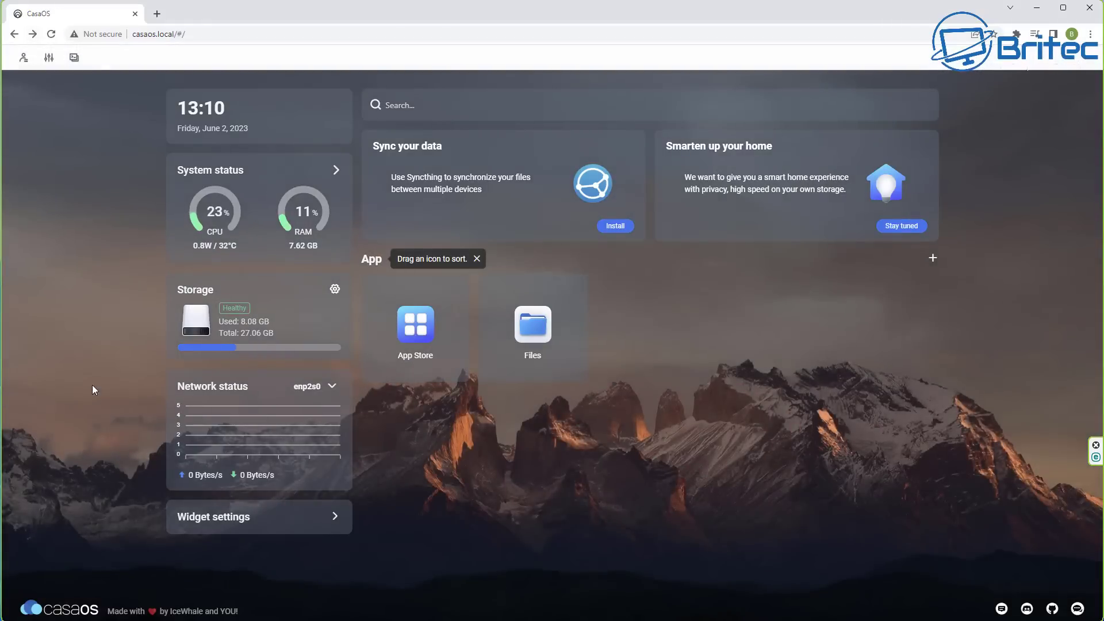
left_click(285, 520)
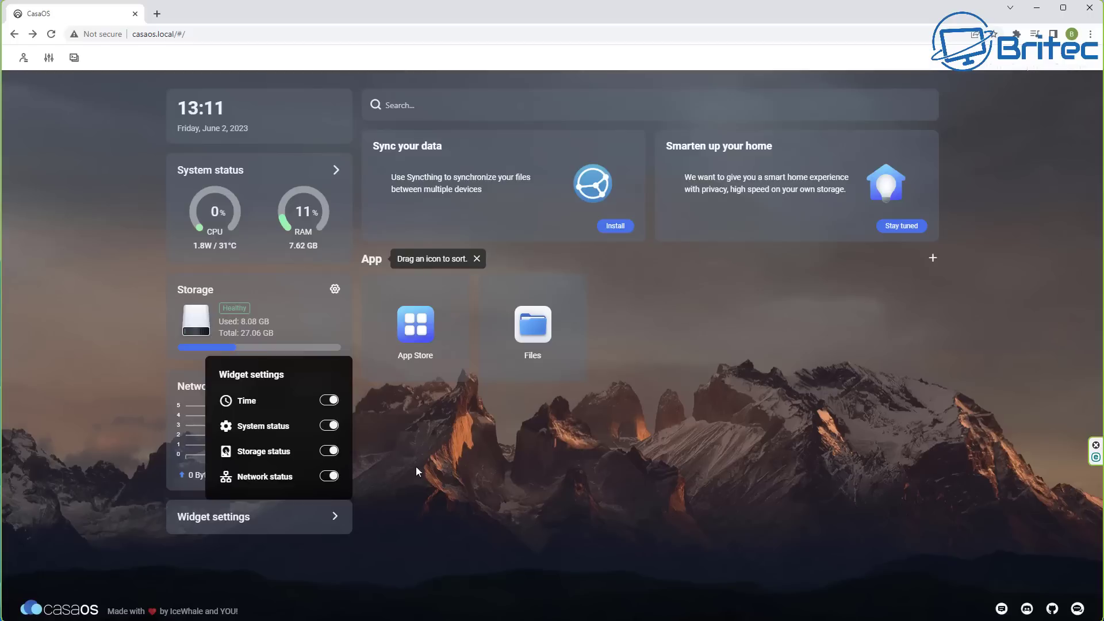
left_click(459, 454)
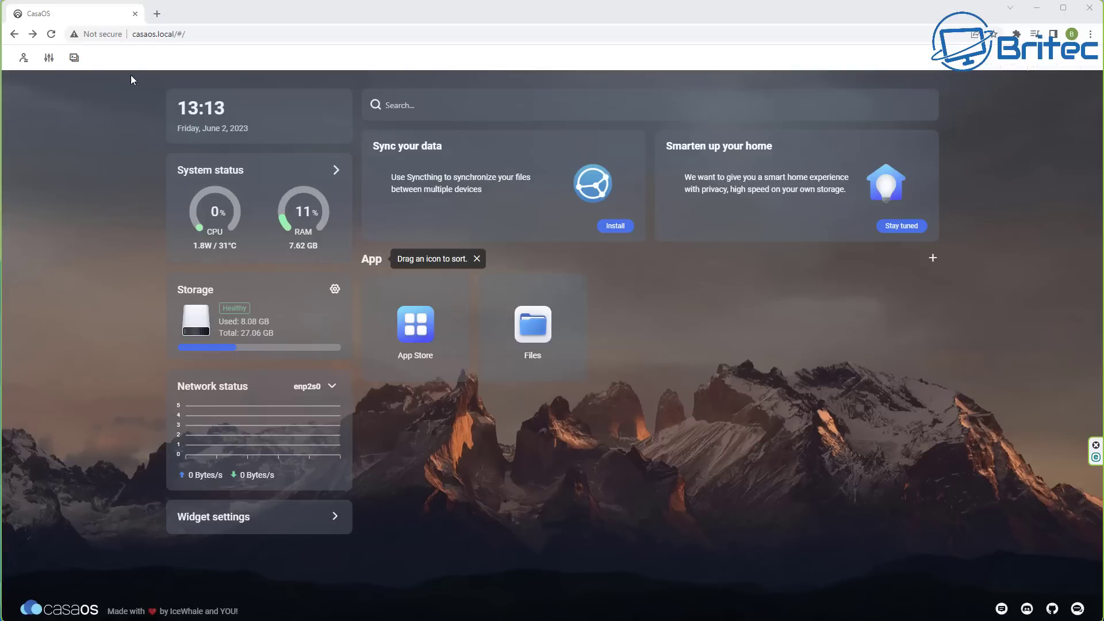
left_click(75, 57)
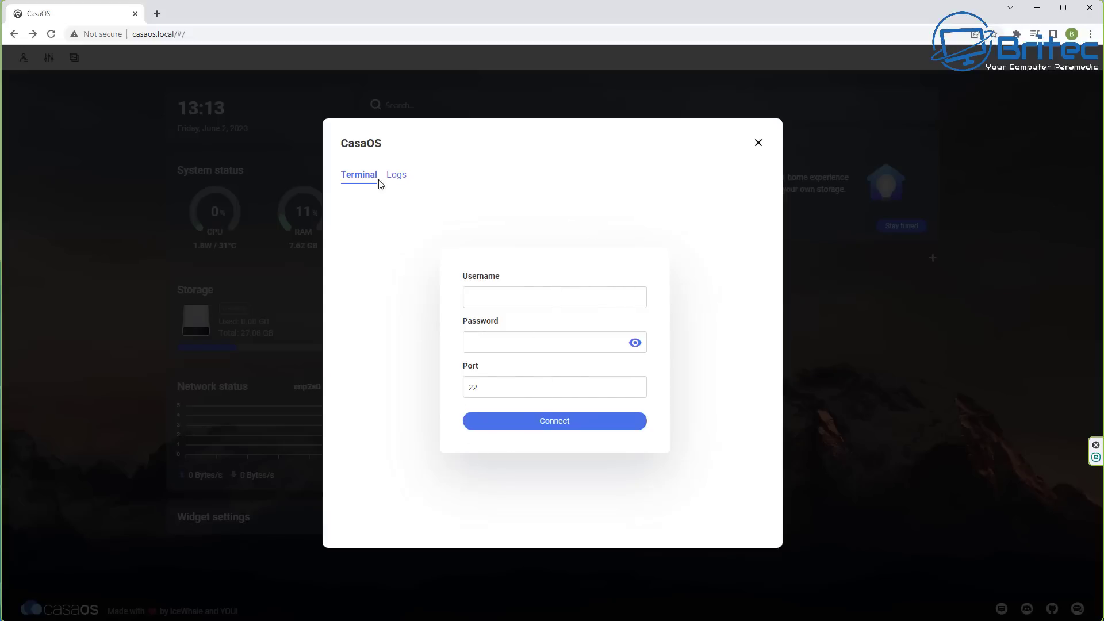
left_click(395, 175)
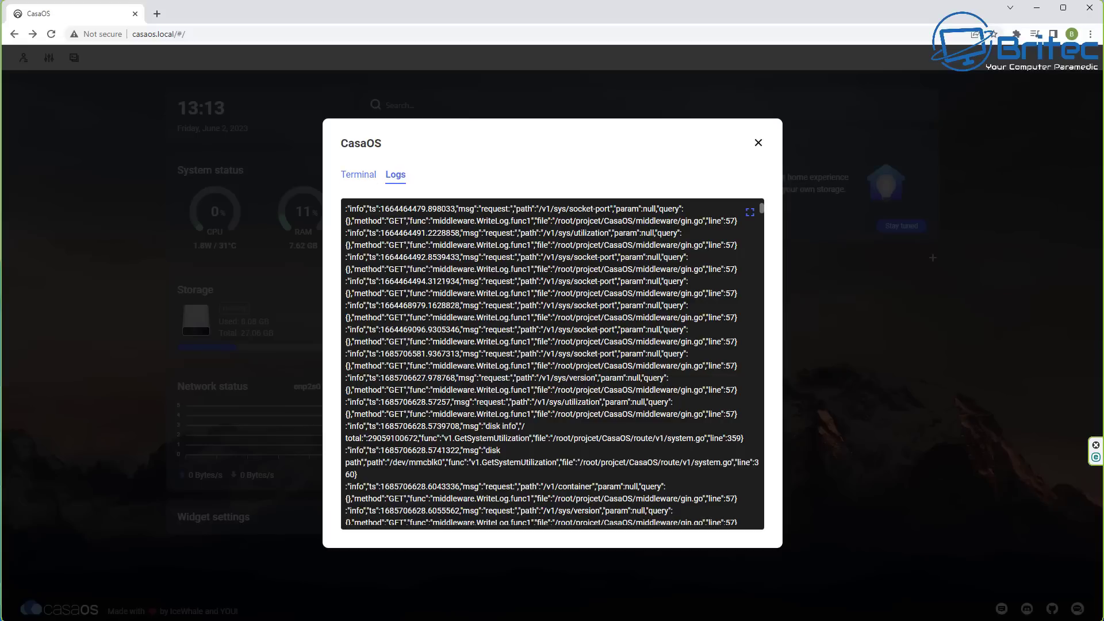
scroll(552, 364, "down", 10)
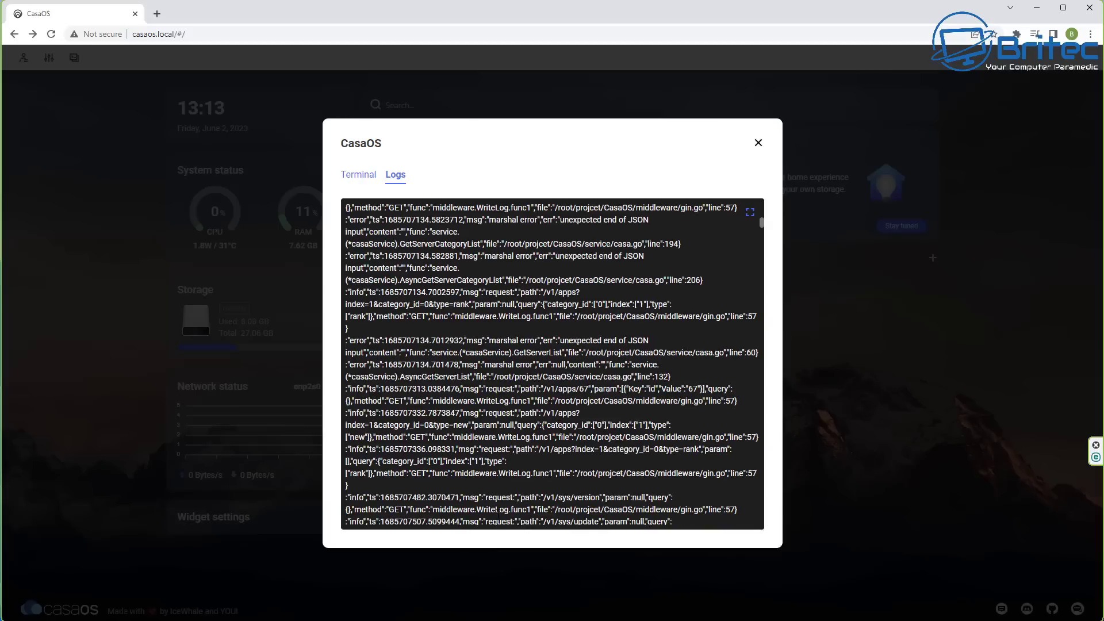
scroll(693, 204, "down", 4)
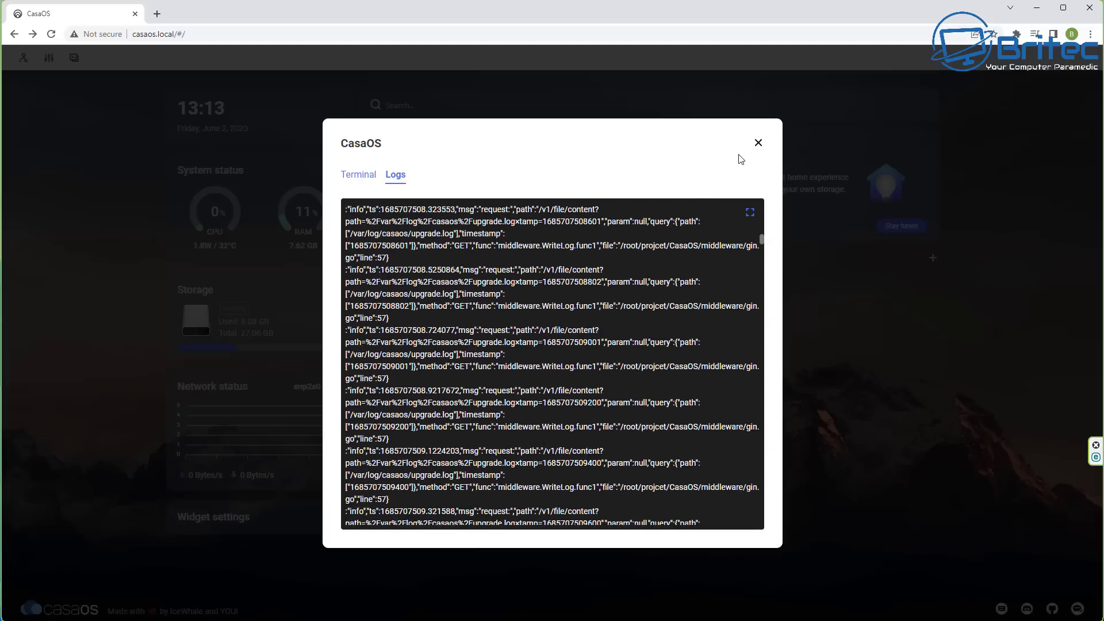
left_click(757, 142)
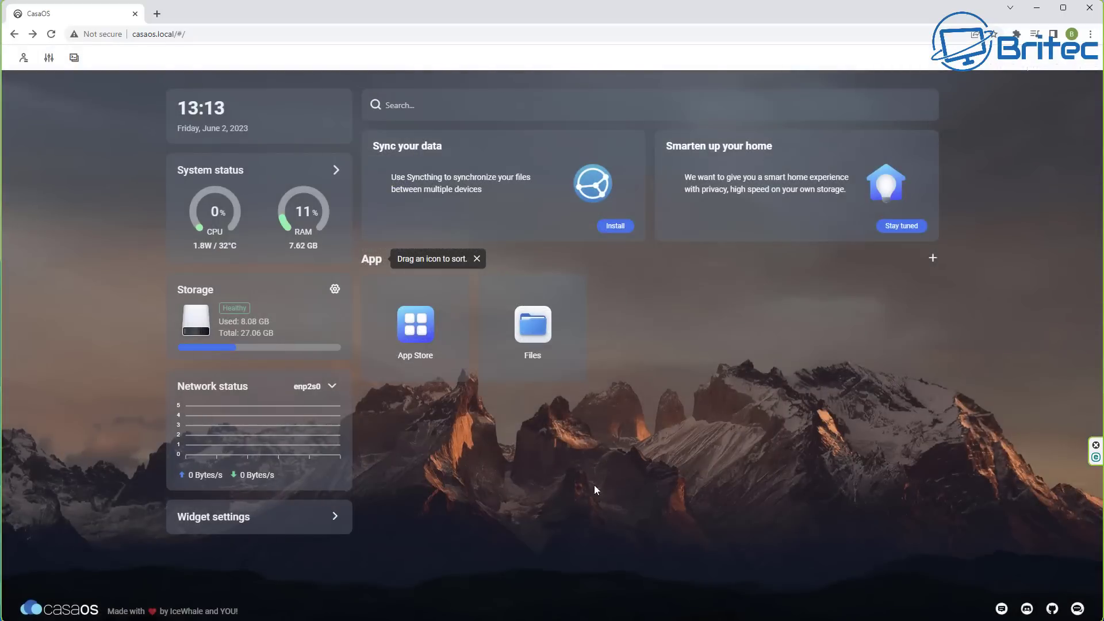